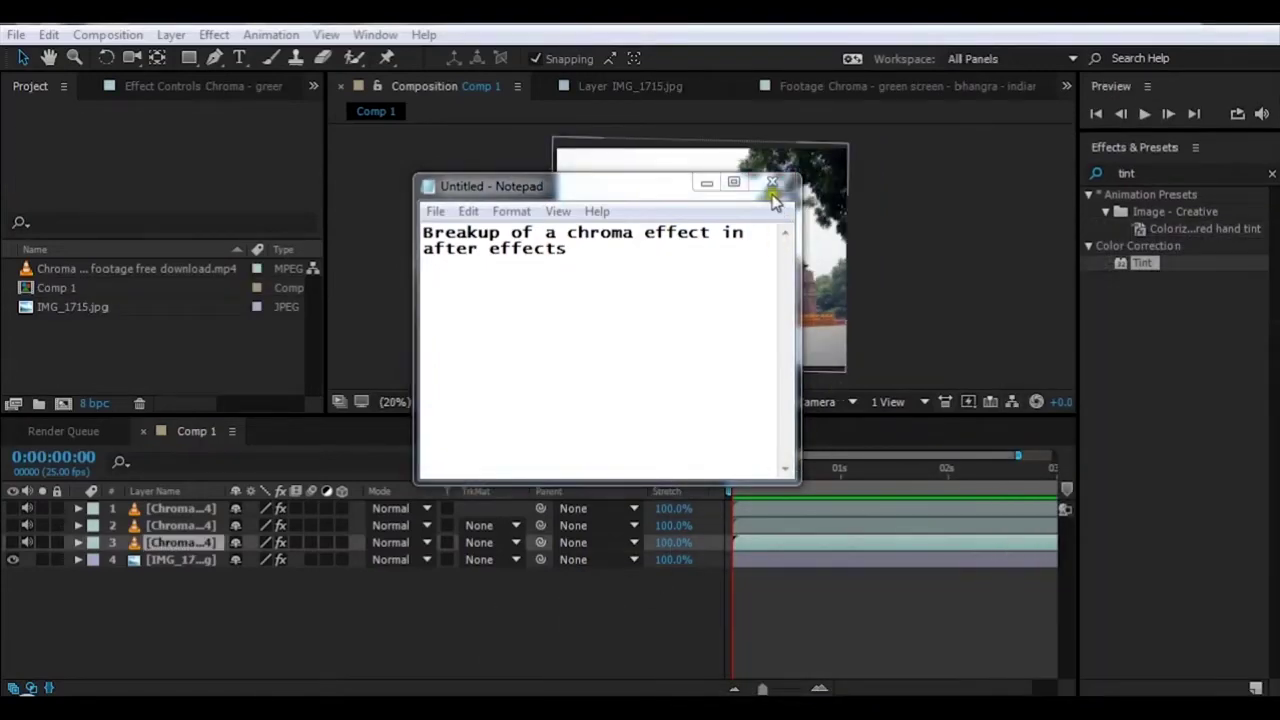
Close the Notepad note, then select the IMG_1715.jpg fort photo and the Chroma dancers footage.
{"action": "left_click", "coordinate": [706, 185]}
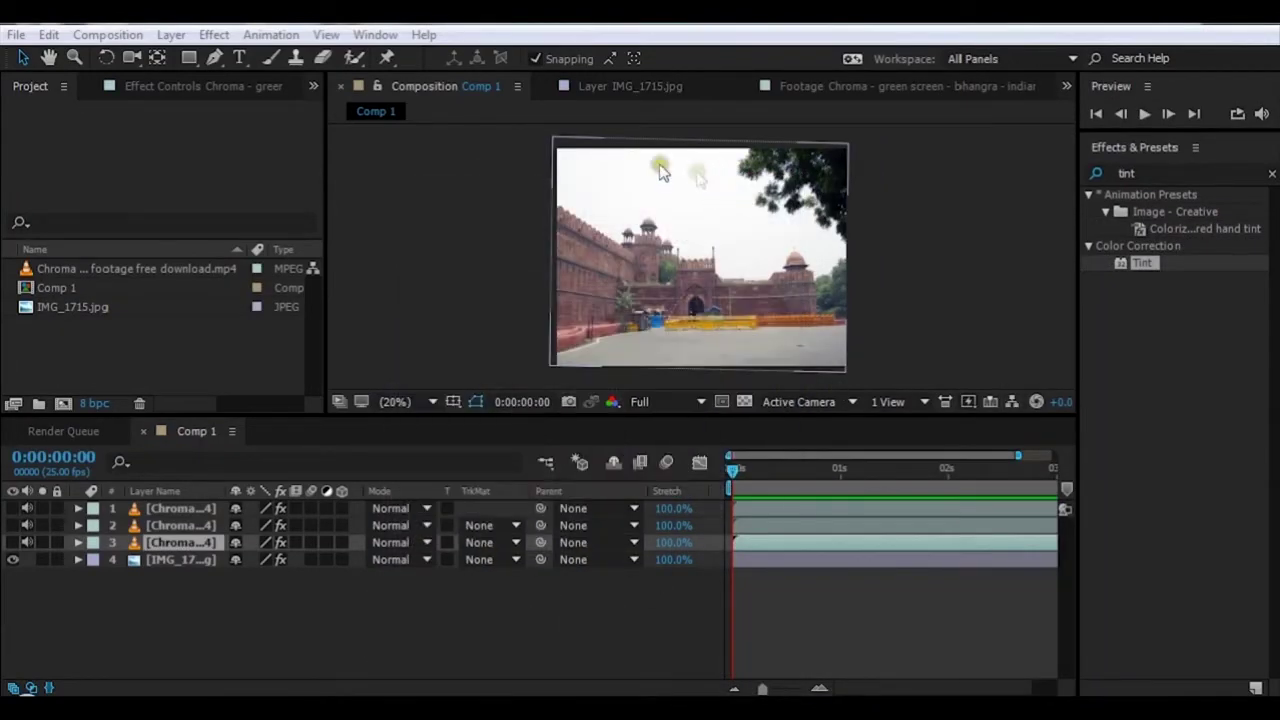
{"action": "left_click", "coordinate": [738, 293]}
{"action": "left_click", "coordinate": [100, 308]}
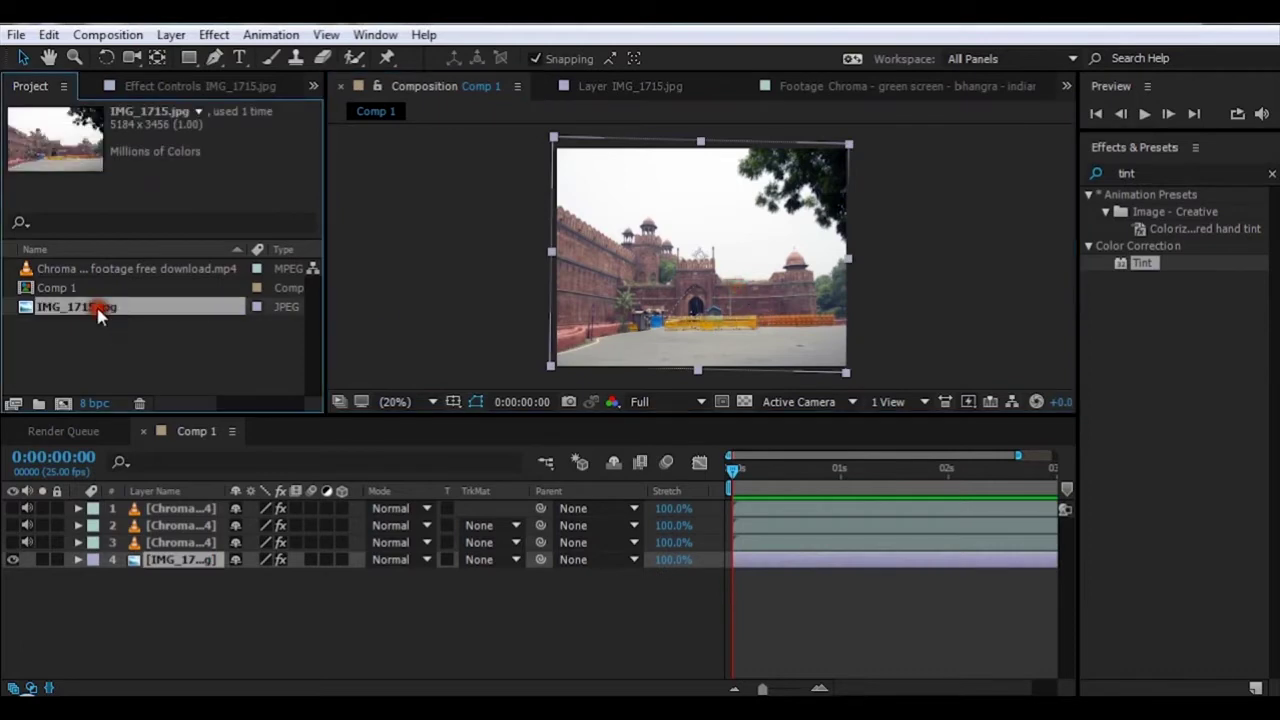
{"action": "left_click", "coordinate": [168, 564]}
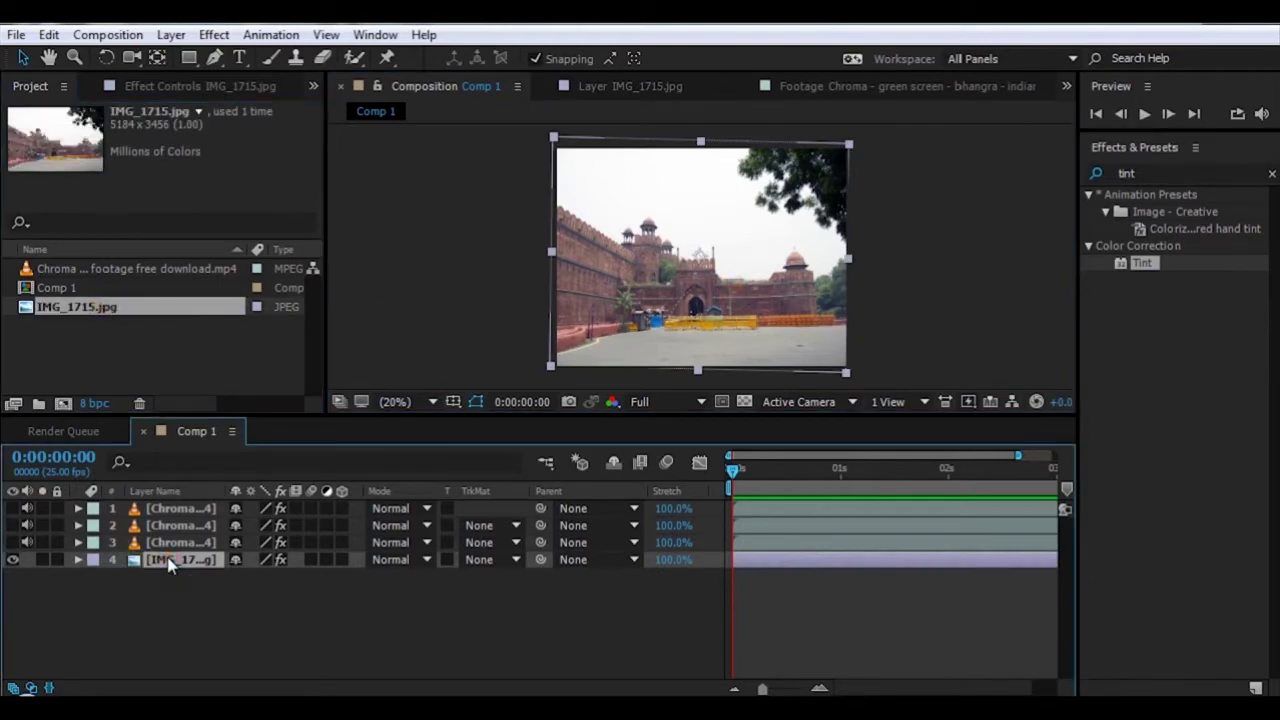
{"action": "left_click", "coordinate": [140, 269]}
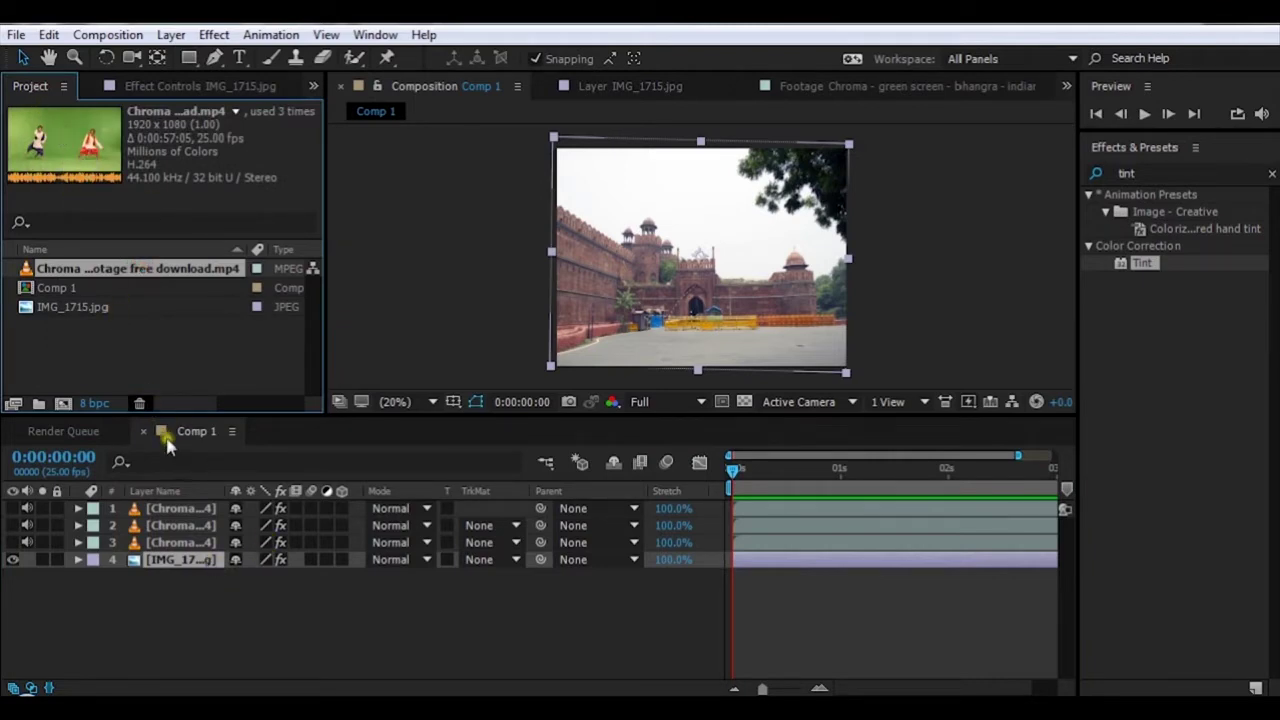
Make the green-screen dancers layer 3 visible in the composition.
{"action": "left_click", "coordinate": [175, 543]}
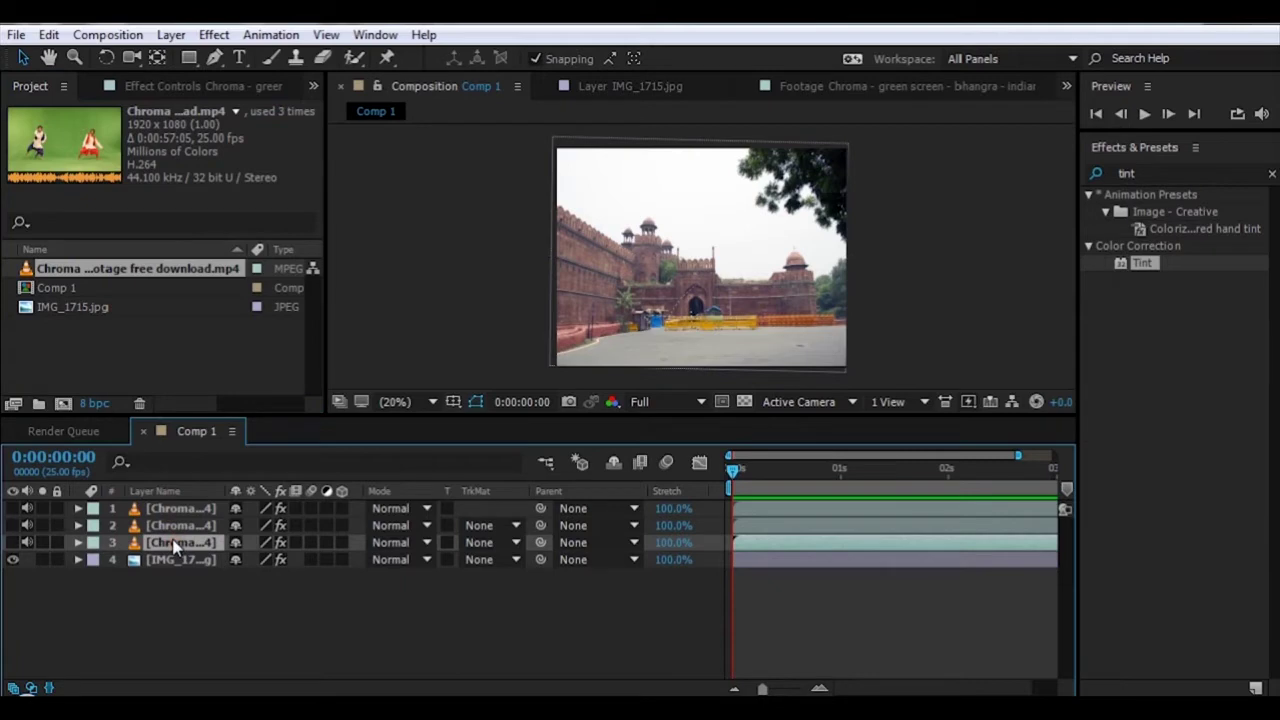
{"action": "left_click", "coordinate": [12, 542]}
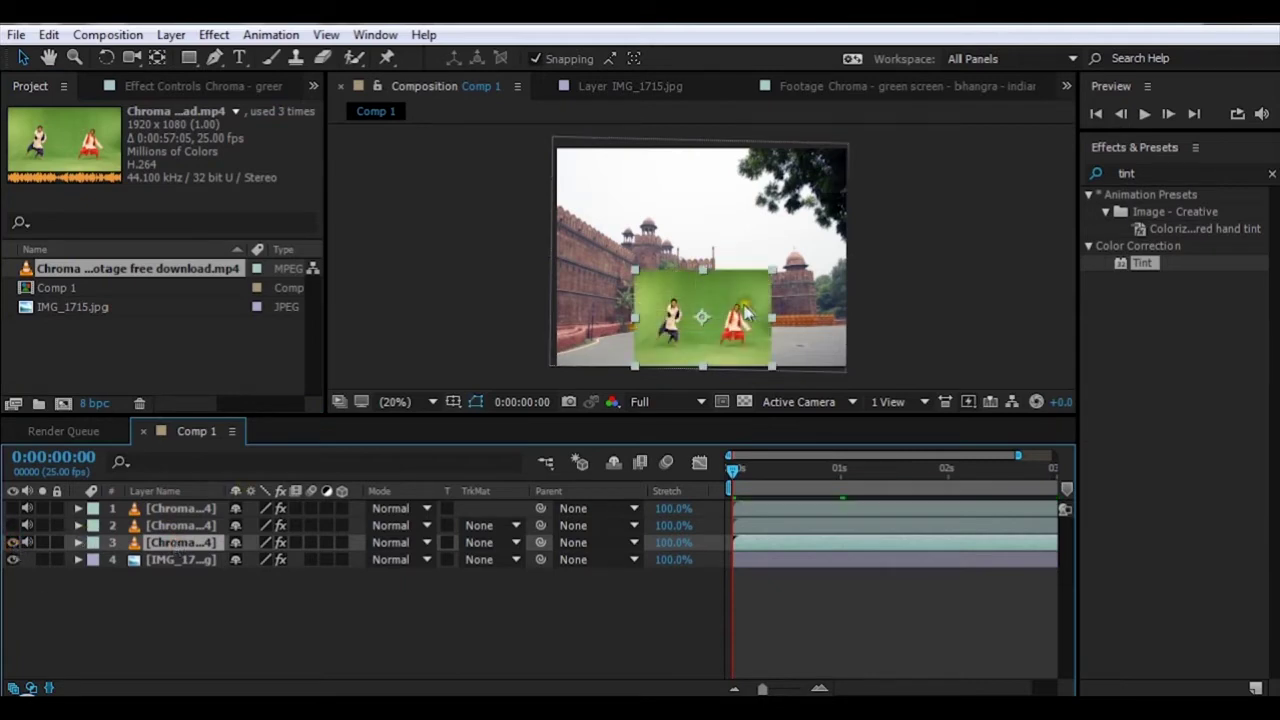
{"action": "left_click", "coordinate": [945, 300]}
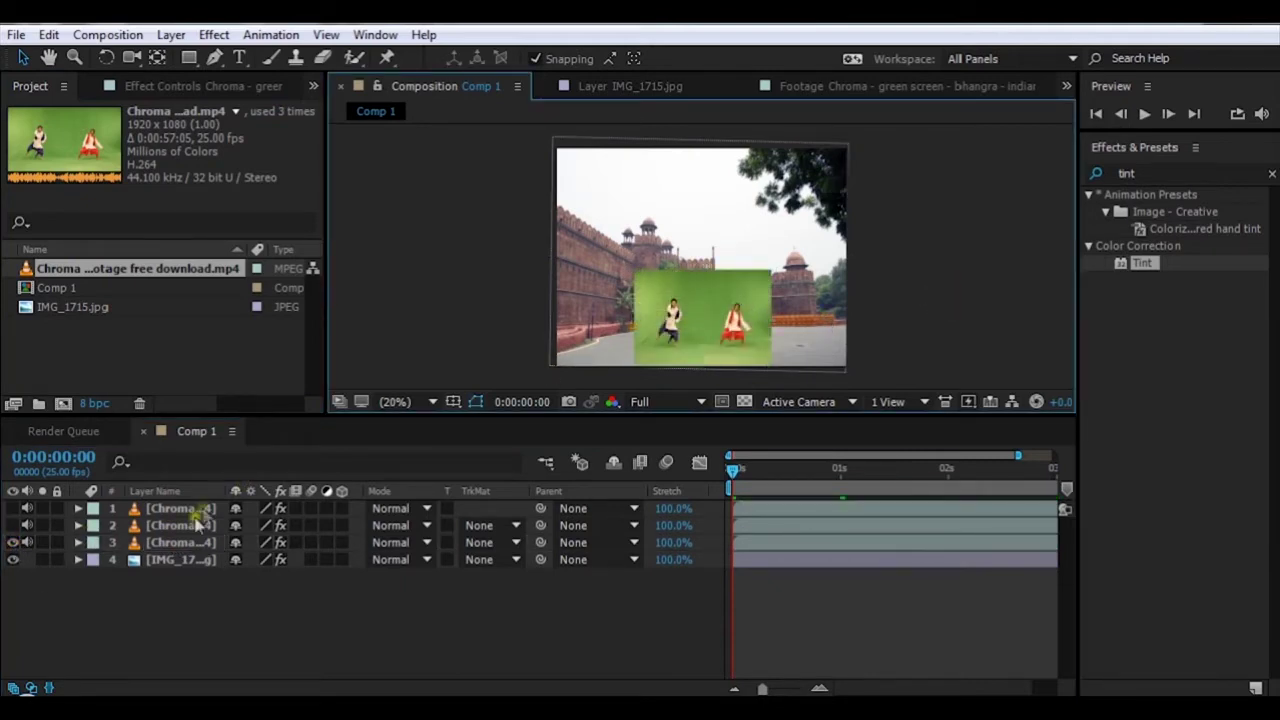
Turn the IMG_1715.jpg fort photo grayscale by enabling its Auto Color and Tint effects.
{"action": "left_click", "coordinate": [165, 562]}
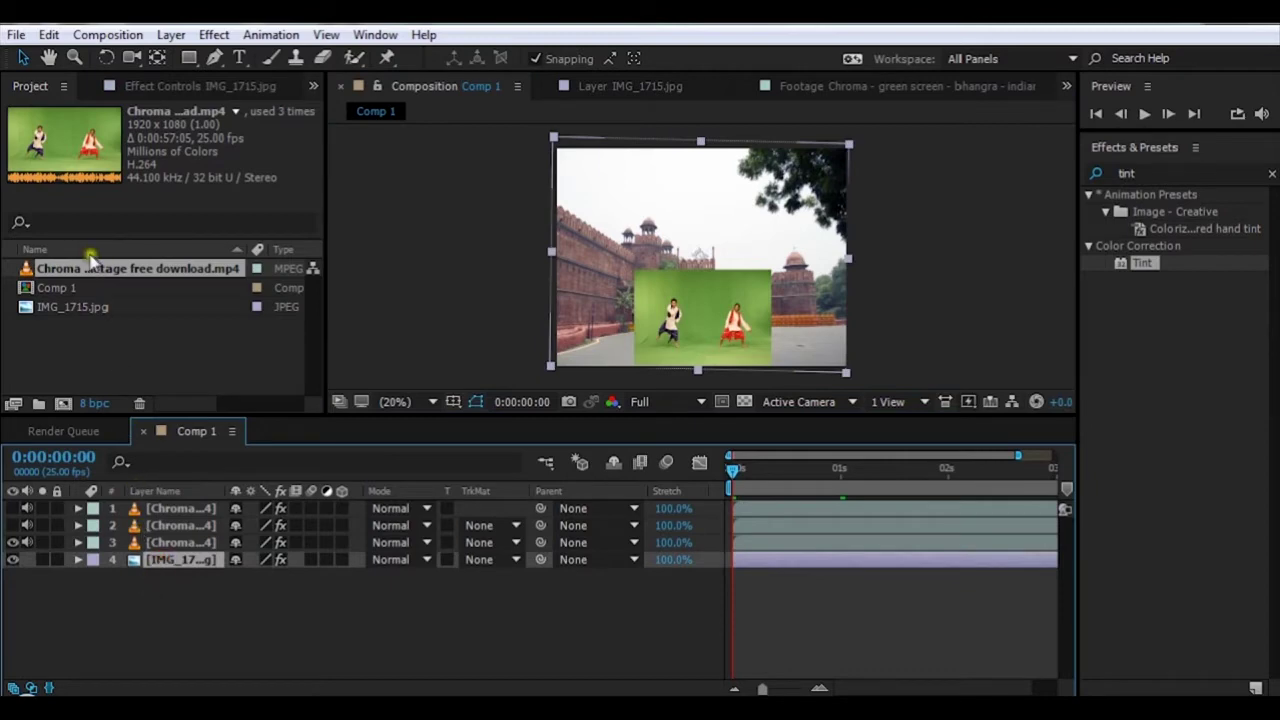
{"action": "left_click", "coordinate": [311, 88]}
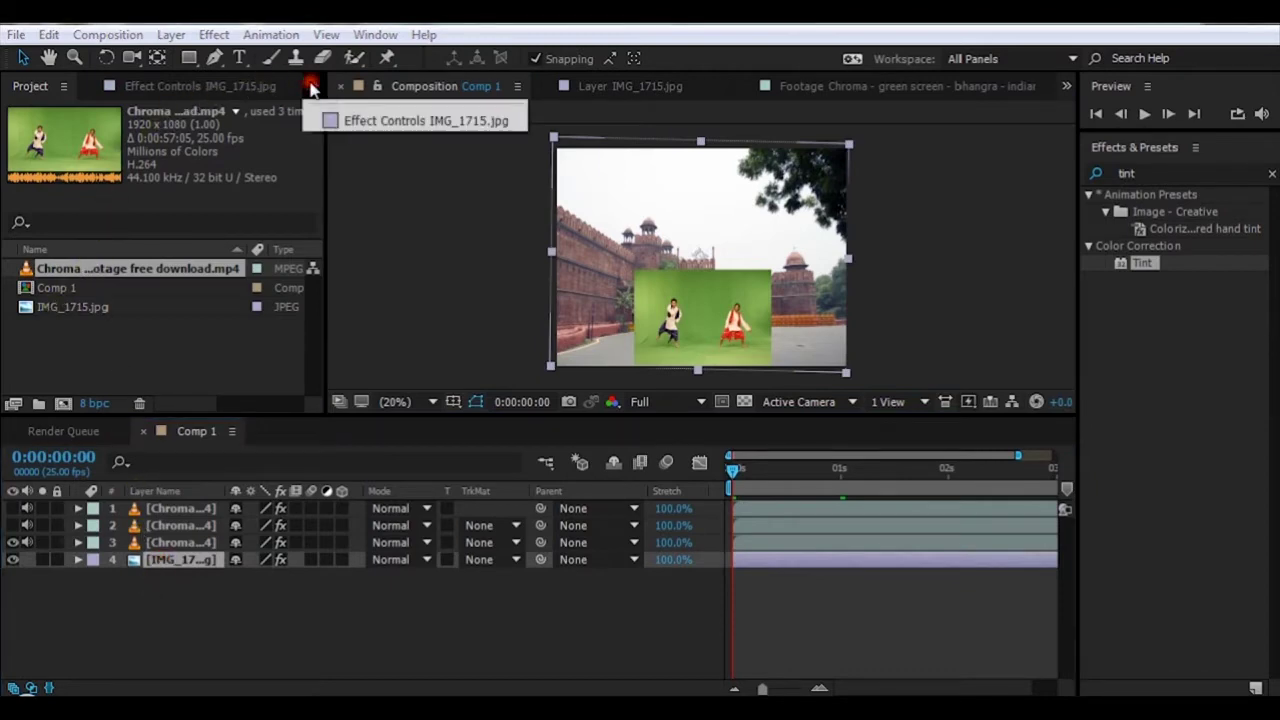
{"action": "left_click", "coordinate": [355, 120]}
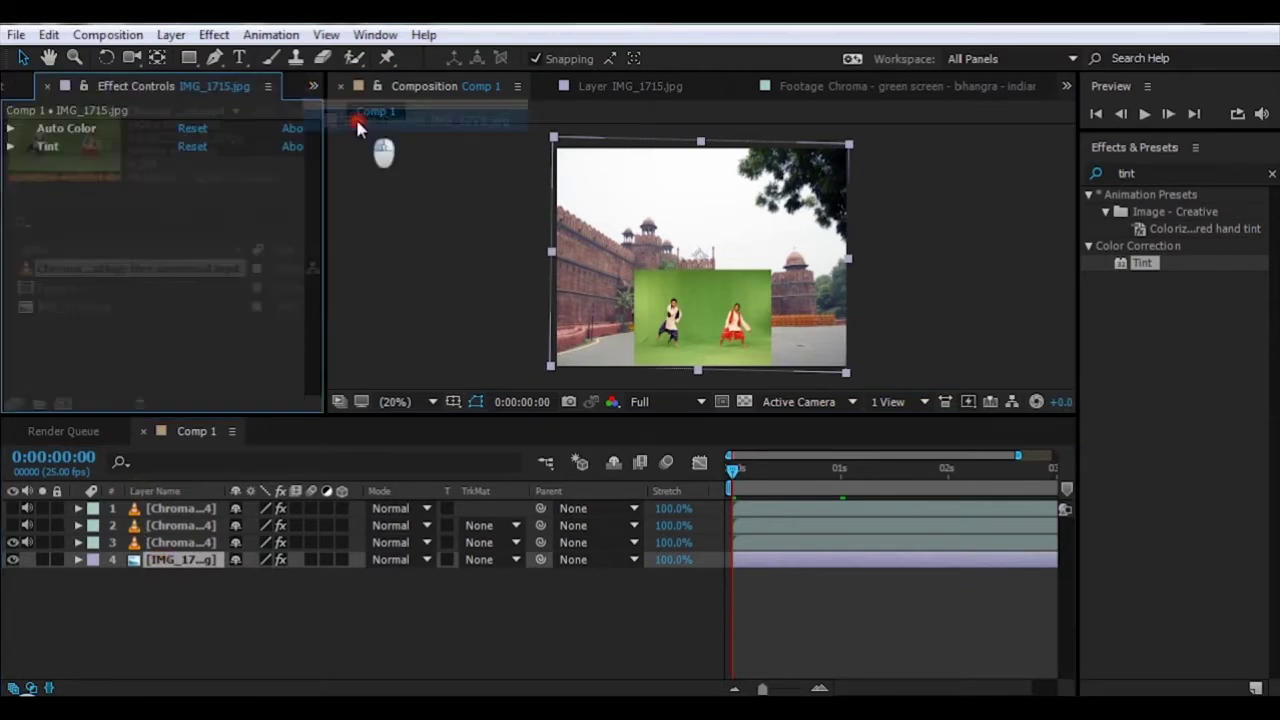
{"action": "left_click", "coordinate": [26, 129]}
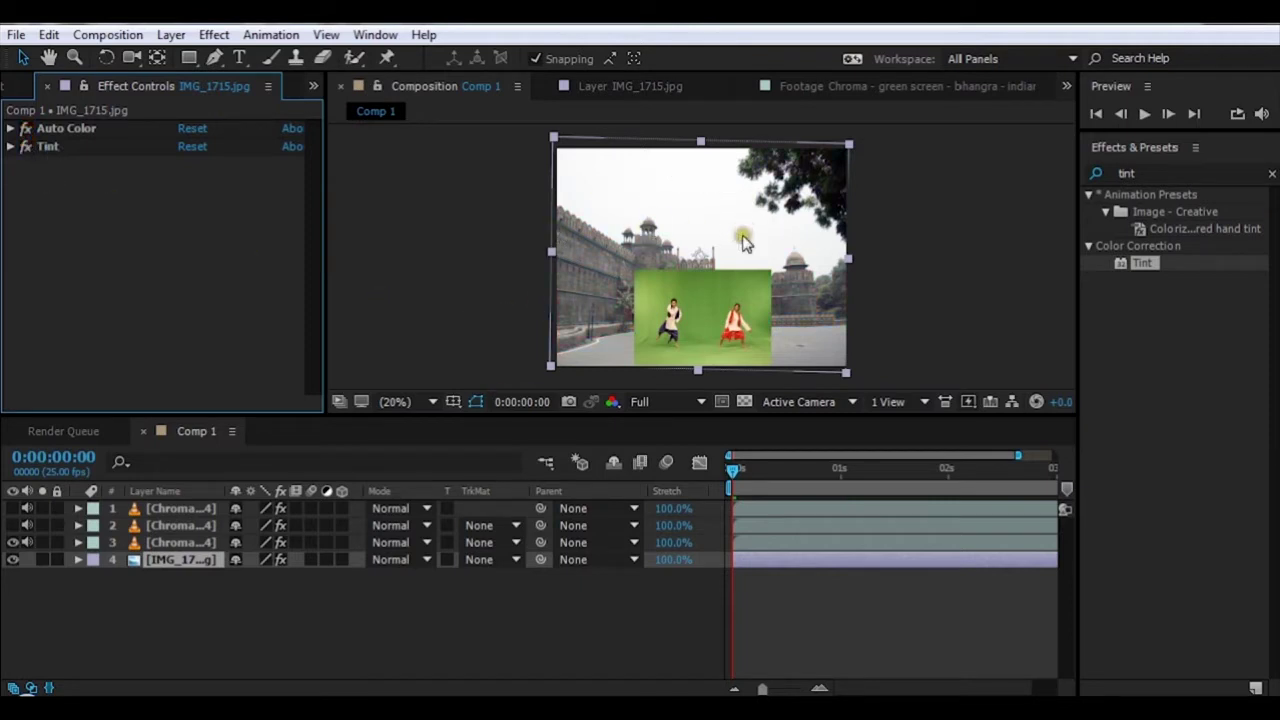
{"action": "left_click", "coordinate": [704, 290]}
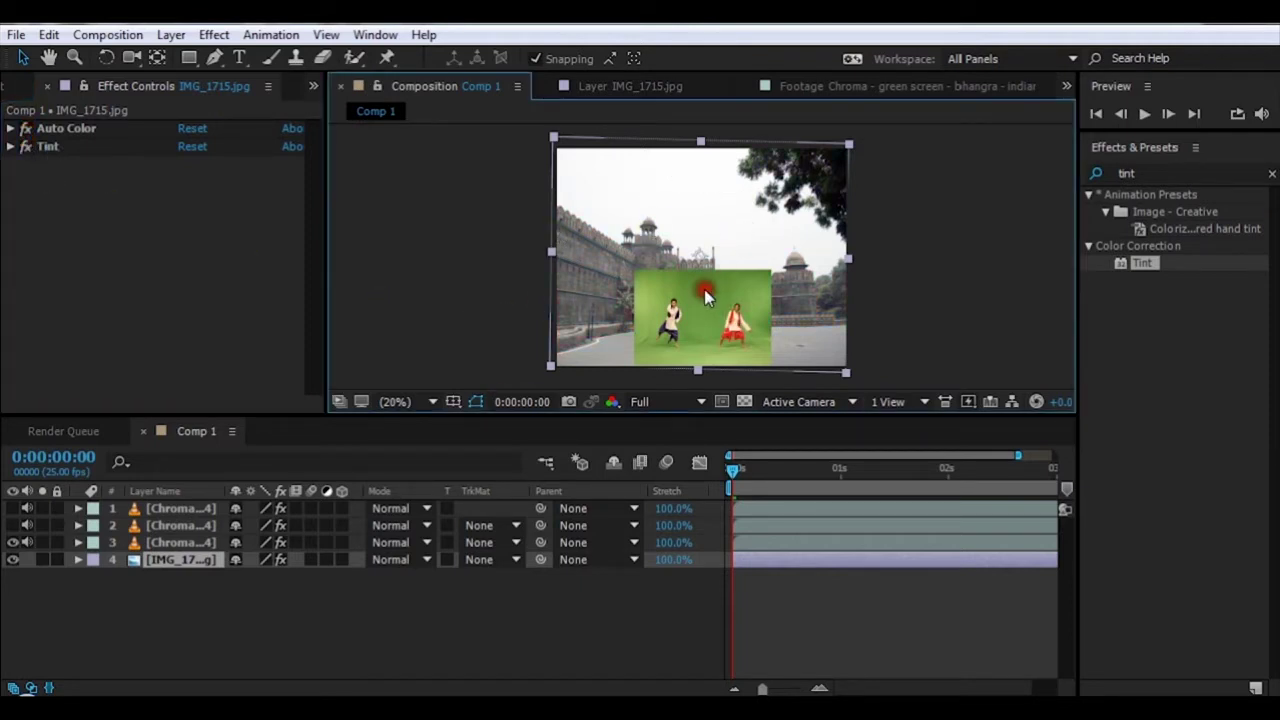
{"action": "left_click", "coordinate": [185, 542]}
Enable Keylight on the dancers layer and sample the green-screen colour.
{"action": "left_click", "coordinate": [26, 129]}
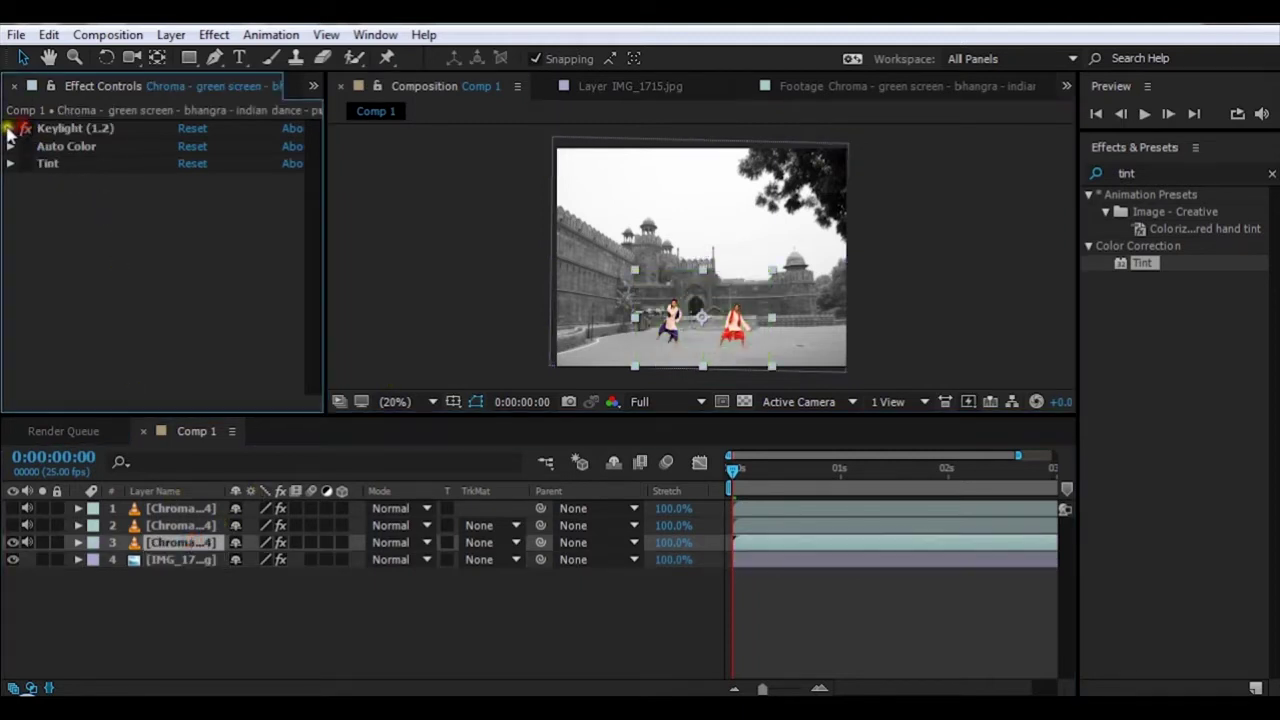
{"action": "left_click", "coordinate": [10, 128]}
{"action": "left_click", "coordinate": [216, 257]}
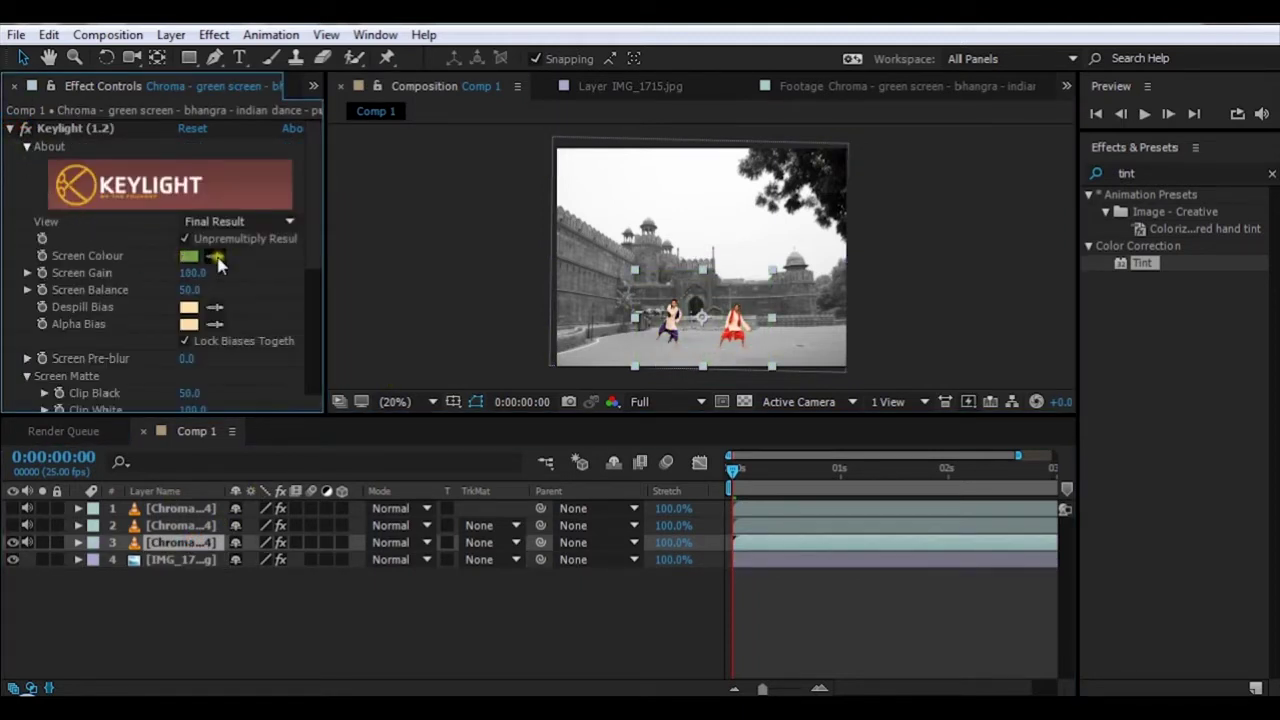
{"action": "left_click", "coordinate": [616, 342]}
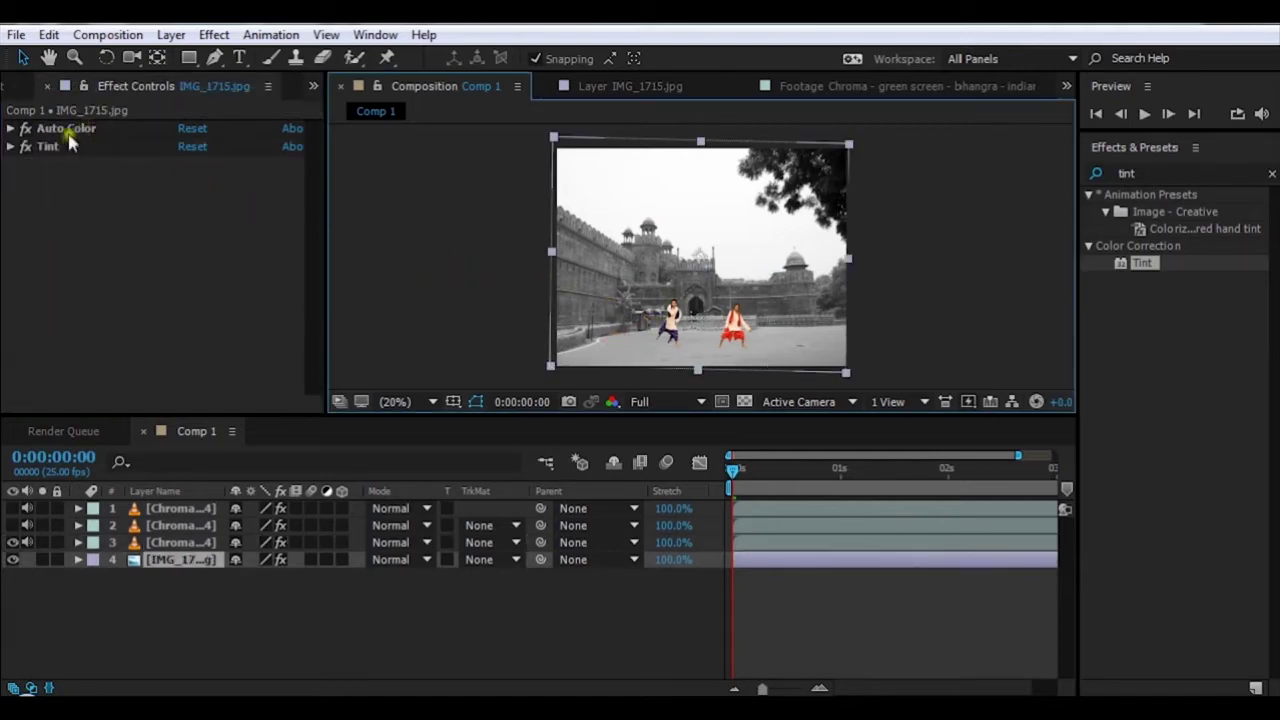
{"action": "left_click", "coordinate": [185, 542]}
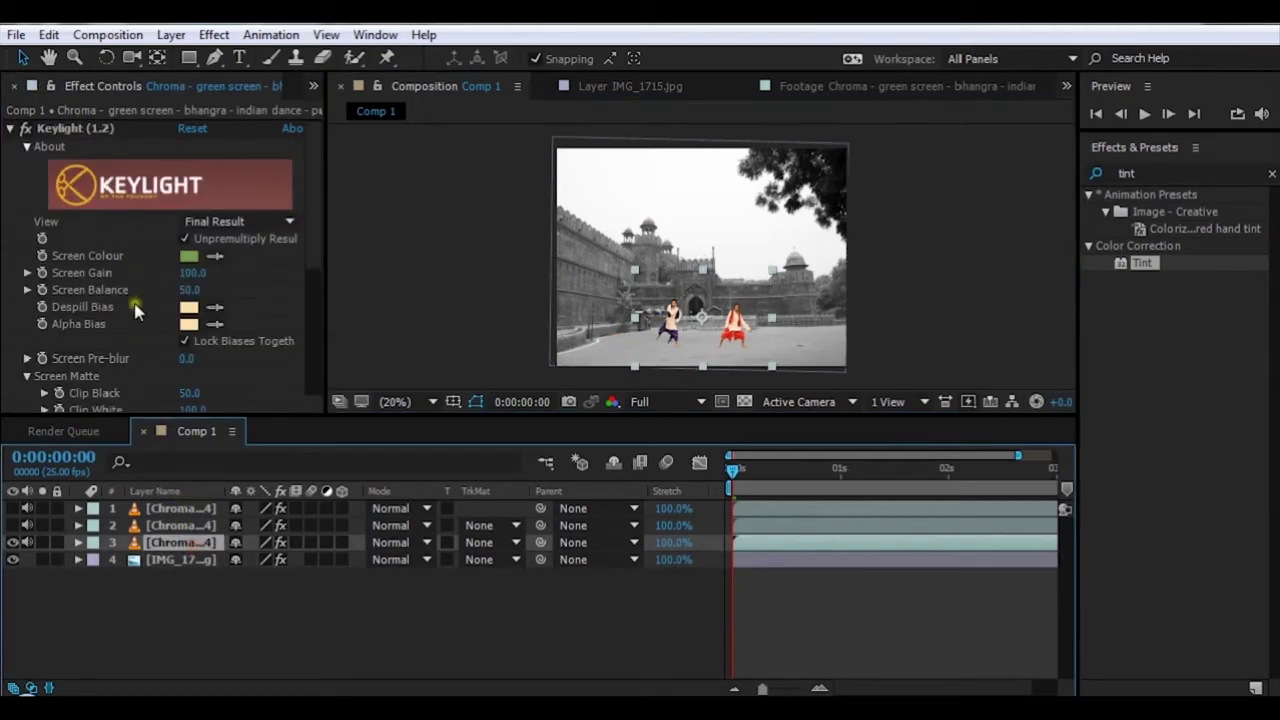
{"action": "left_click", "coordinate": [185, 341]}
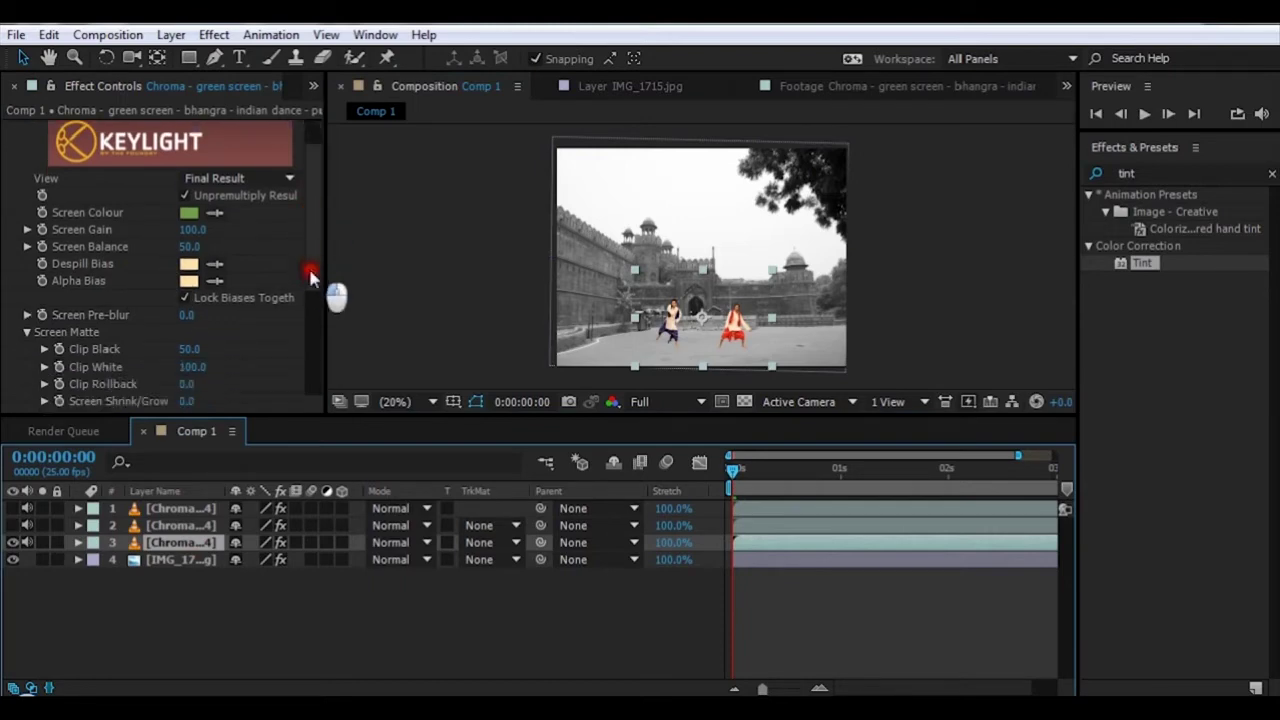
{"action": "left_click_drag", "start_coordinate": [310, 320], "coordinate": [334, 380]}
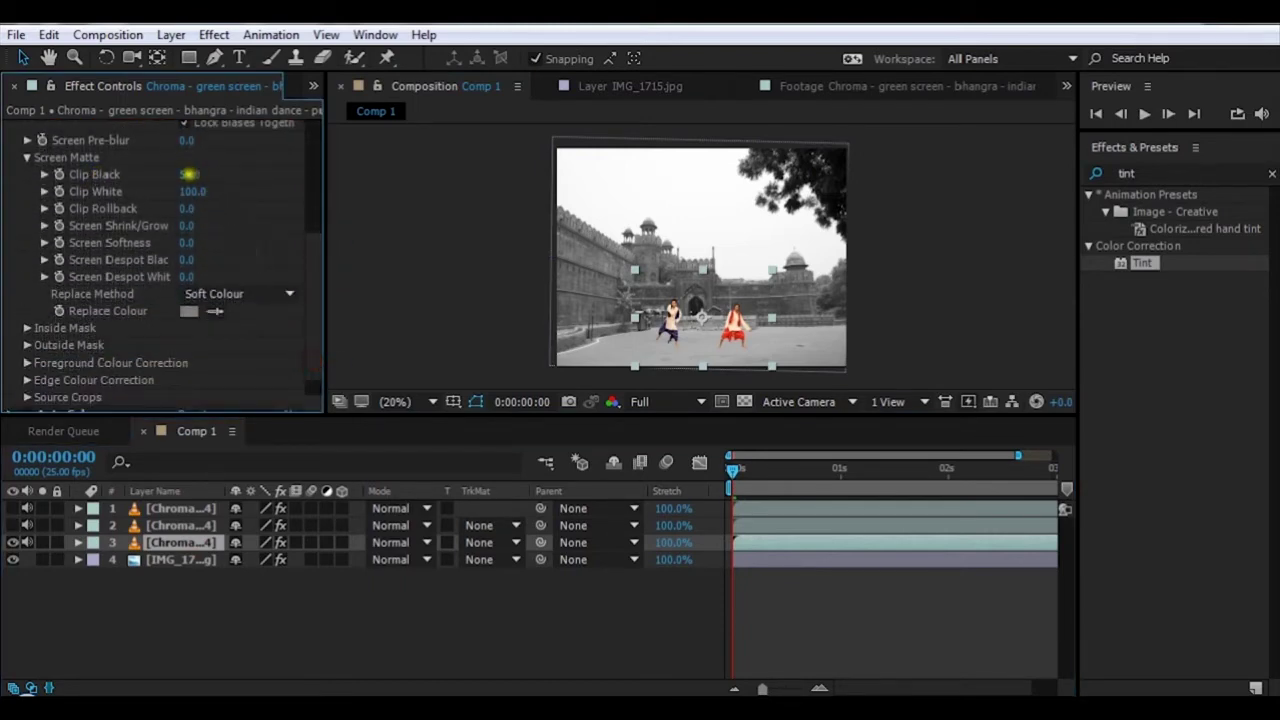
Try Keylight's Clip Black at 100 and 0, then settle on 46.0.
{"action": "left_click", "coordinate": [189, 174]}
{"action": "type", "text": "50"}
{"action": "type", "text": "100"}
{"action": "key", "text": "Return"}
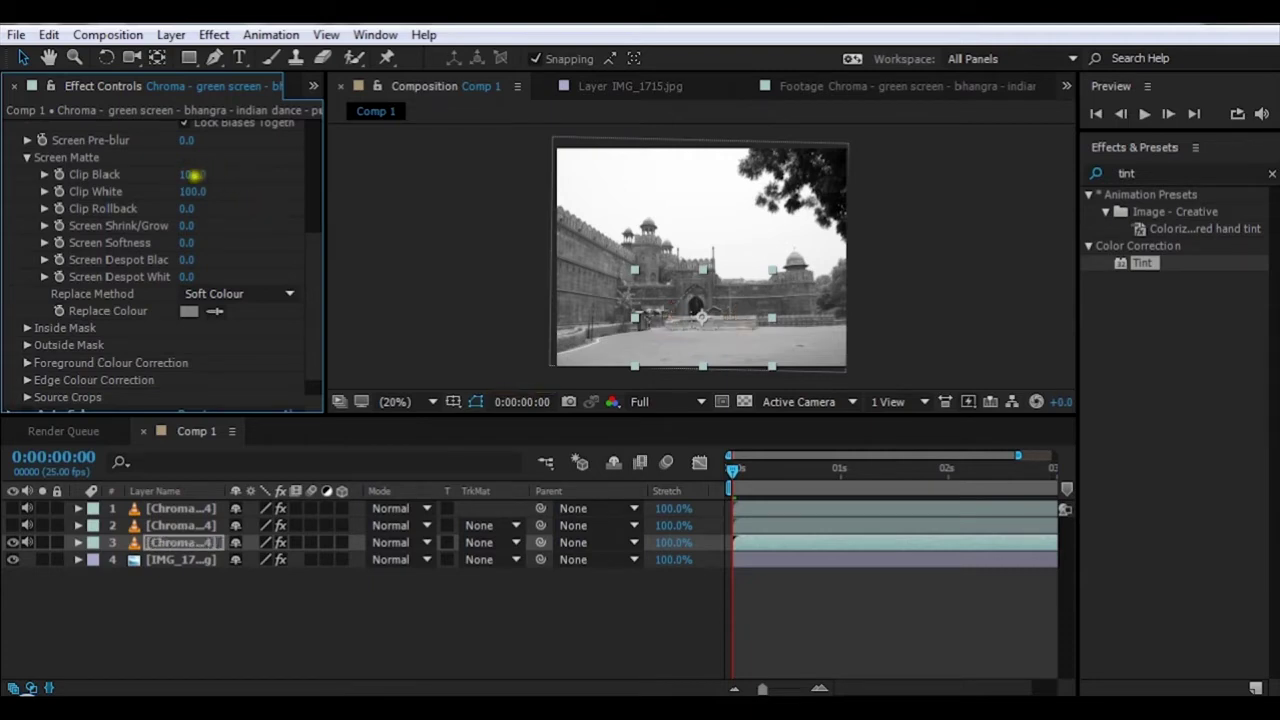
{"action": "left_click", "coordinate": [193, 174]}
{"action": "key", "text": "Return"}
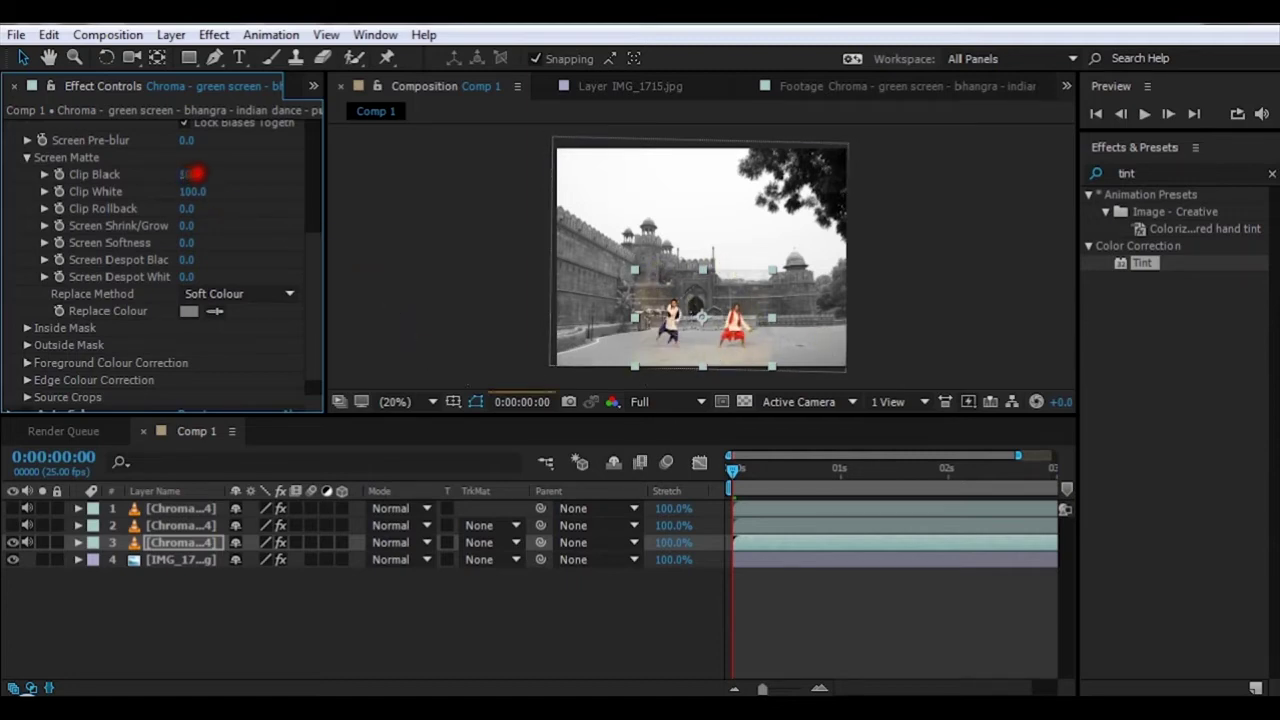
{"action": "left_click_drag", "start_coordinate": [192, 174], "coordinate": [208, 173]}
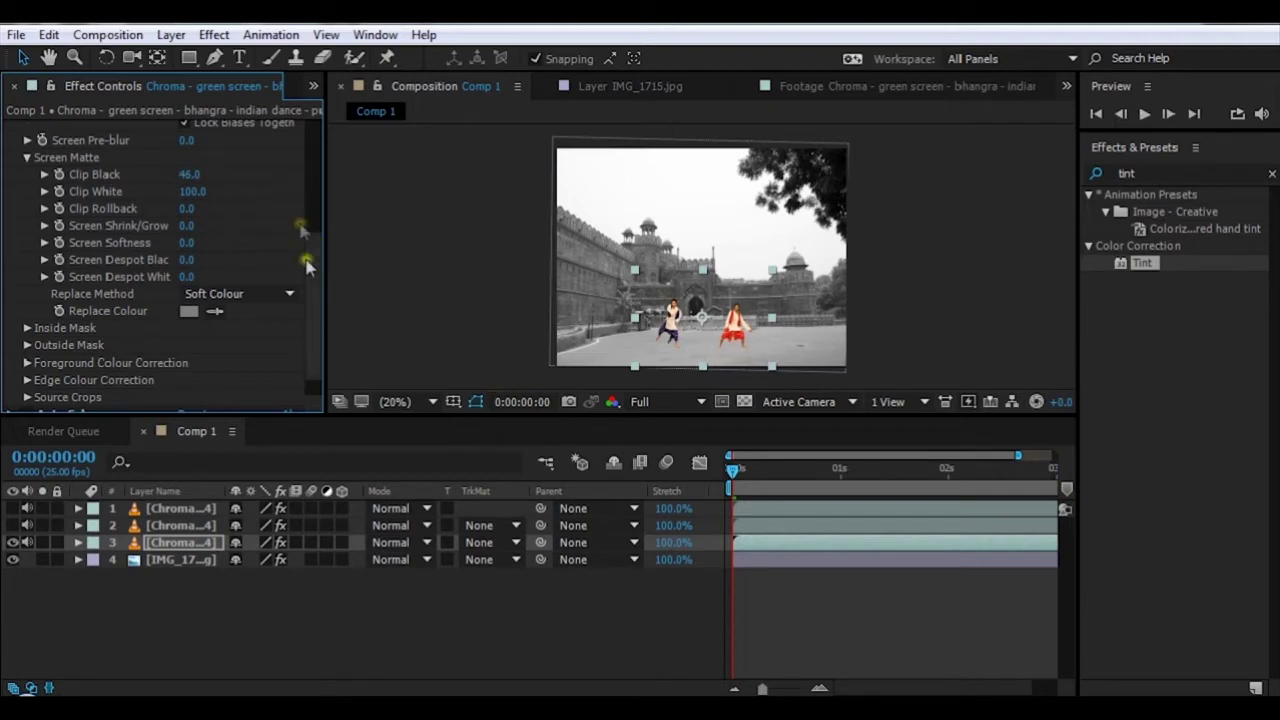
{"action": "left_click_drag", "start_coordinate": [313, 298], "coordinate": [322, 150]}
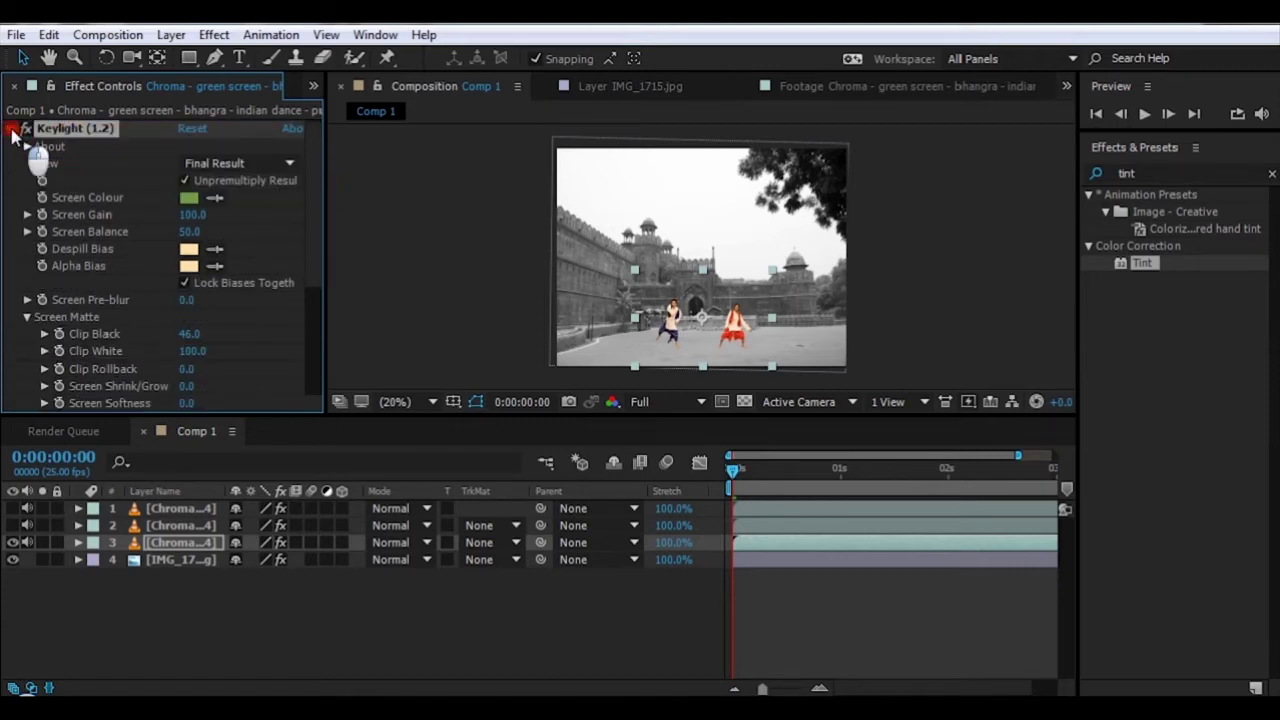
Collapse Keylight and turn on Auto Color on the dancers layer to make them grayscale.
{"action": "left_click", "coordinate": [10, 129]}
{"action": "left_click", "coordinate": [662, 360]}
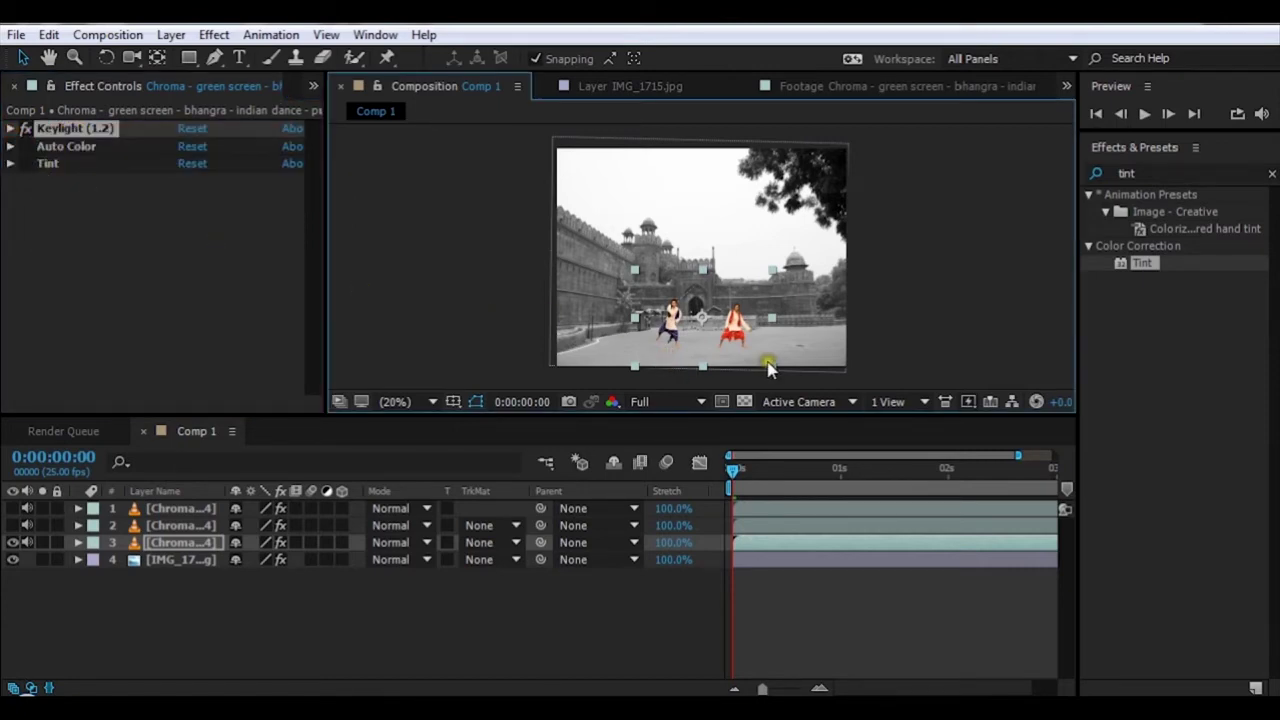
{"action": "left_click", "coordinate": [28, 147]}
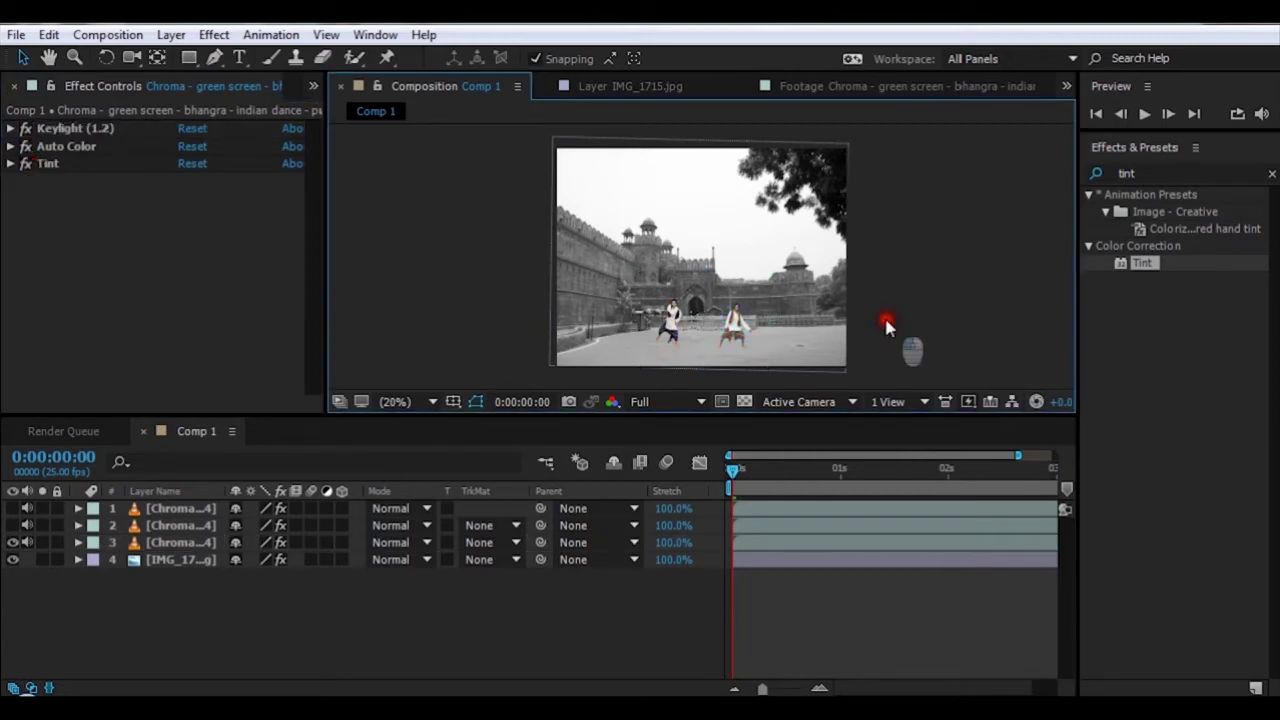
Zoom the viewer in and nudge the fort photo slightly up and left behind the dancers.
{"action": "left_click", "coordinate": [677, 251]}
{"action": "key", "text": "period"}
{"action": "key", "text": "period"}
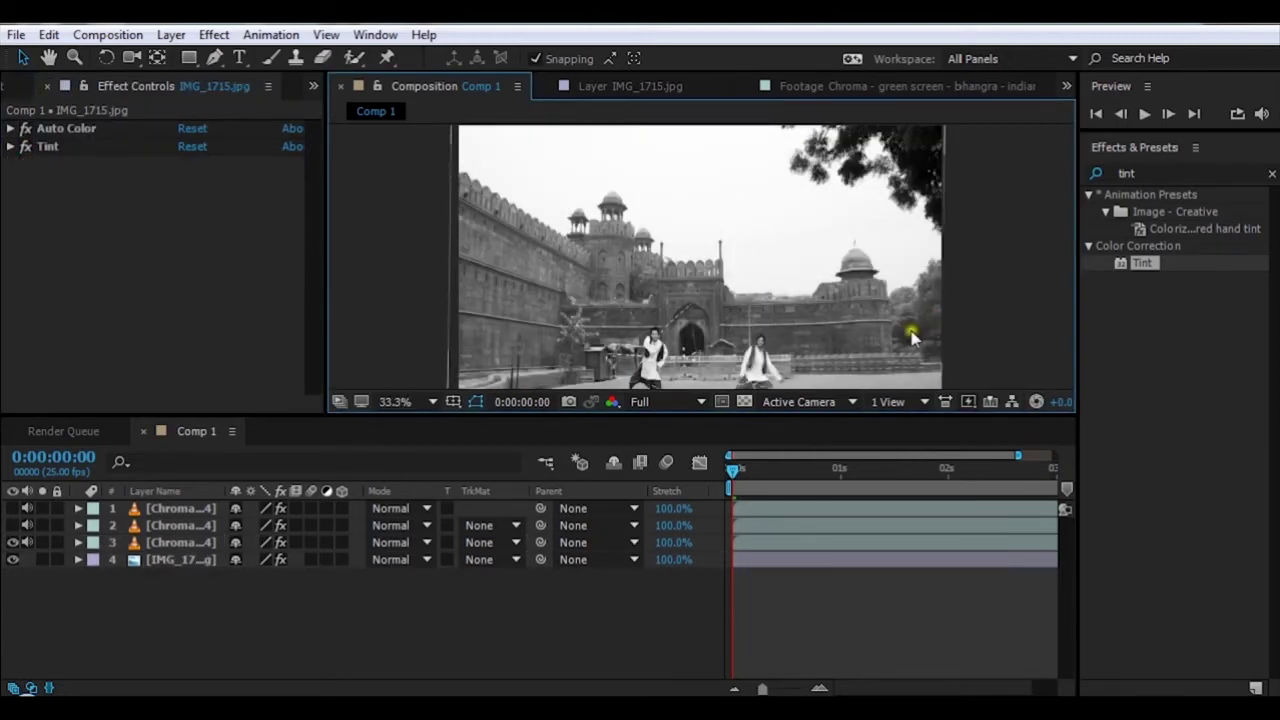
{"action": "left_click_drag", "start_coordinate": [886, 337], "coordinate": [869, 263]}
{"action": "scroll", "coordinate": [797, 281], "scroll_direction": "up", "scroll_amount": 3}
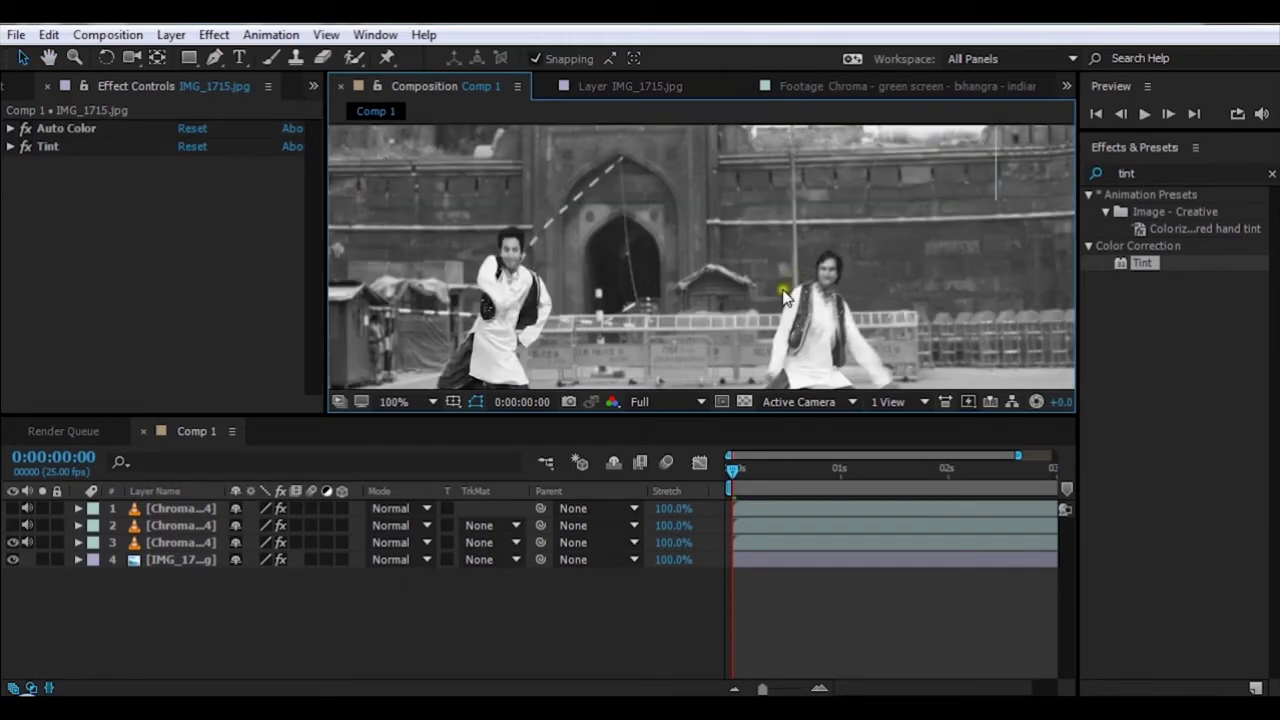
{"action": "left_click_drag", "start_coordinate": [797, 281], "coordinate": [808, 190]}
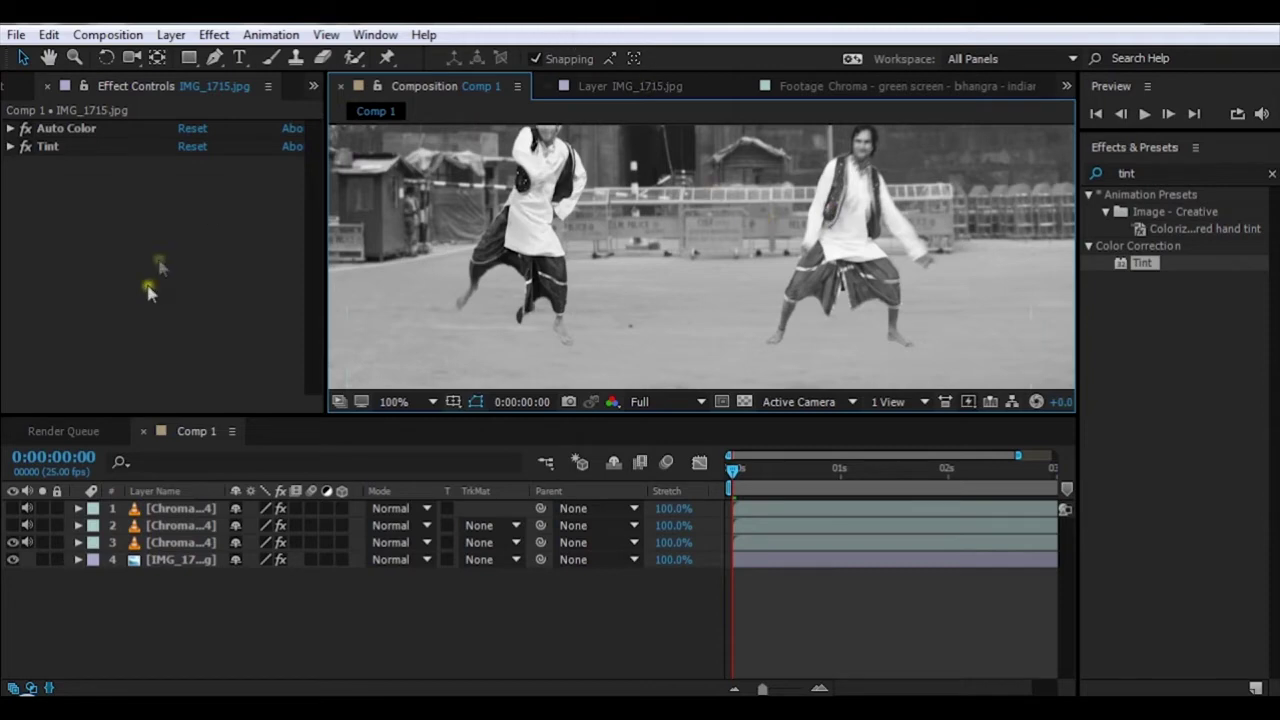
{"action": "left_click", "coordinate": [163, 526]}
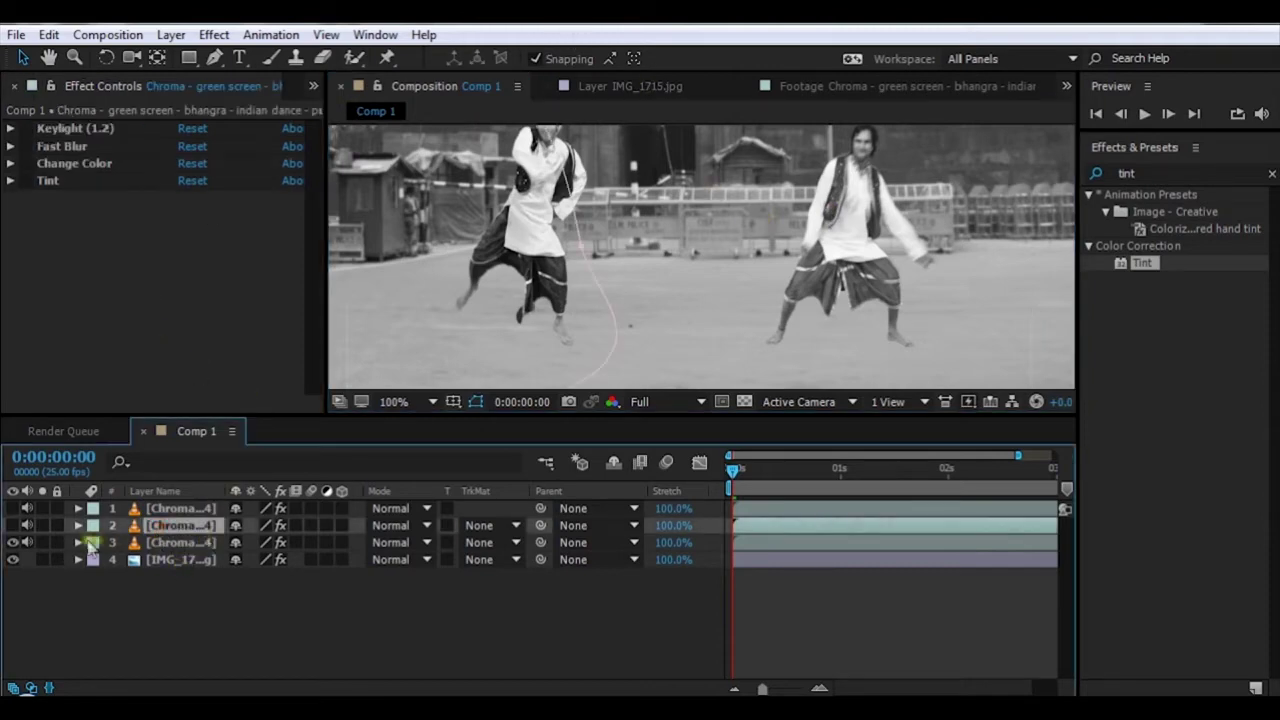
Show layers 1 and 2 and switch layer 2's Mask 1 to Add.
{"action": "left_click", "coordinate": [13, 525]}
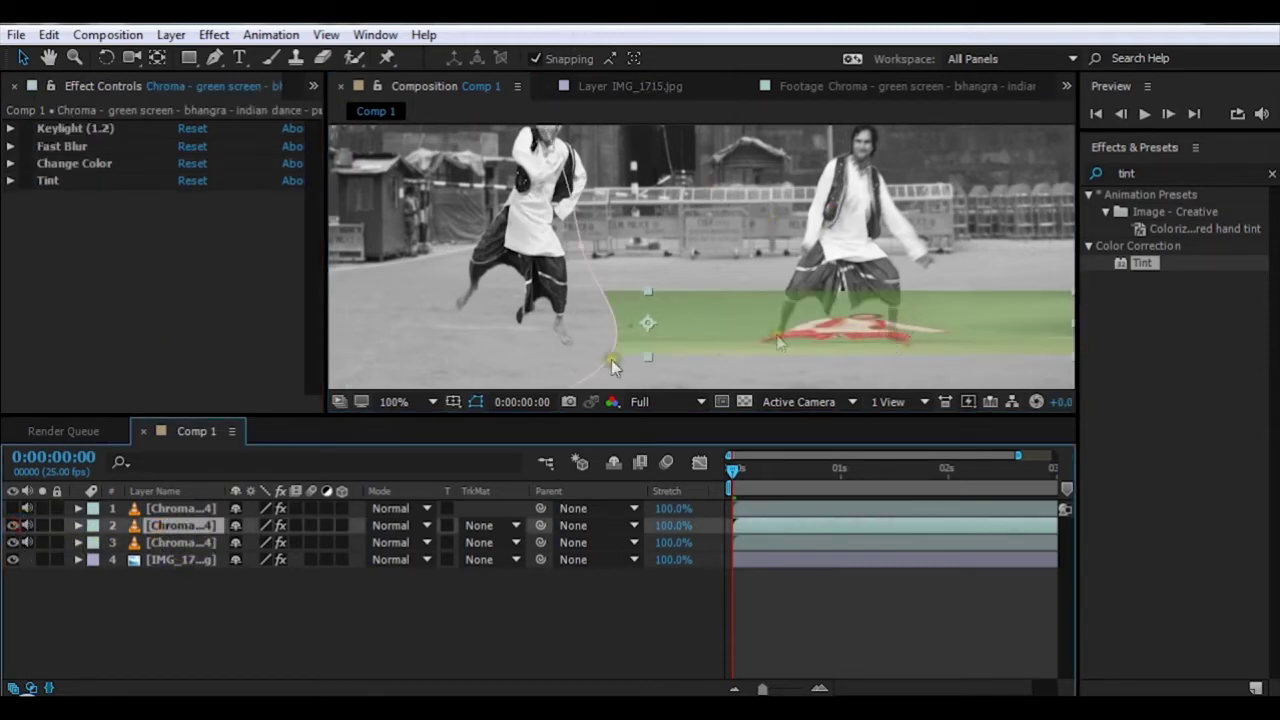
{"action": "left_click", "coordinate": [165, 509]}
{"action": "left_click", "coordinate": [13, 508]}
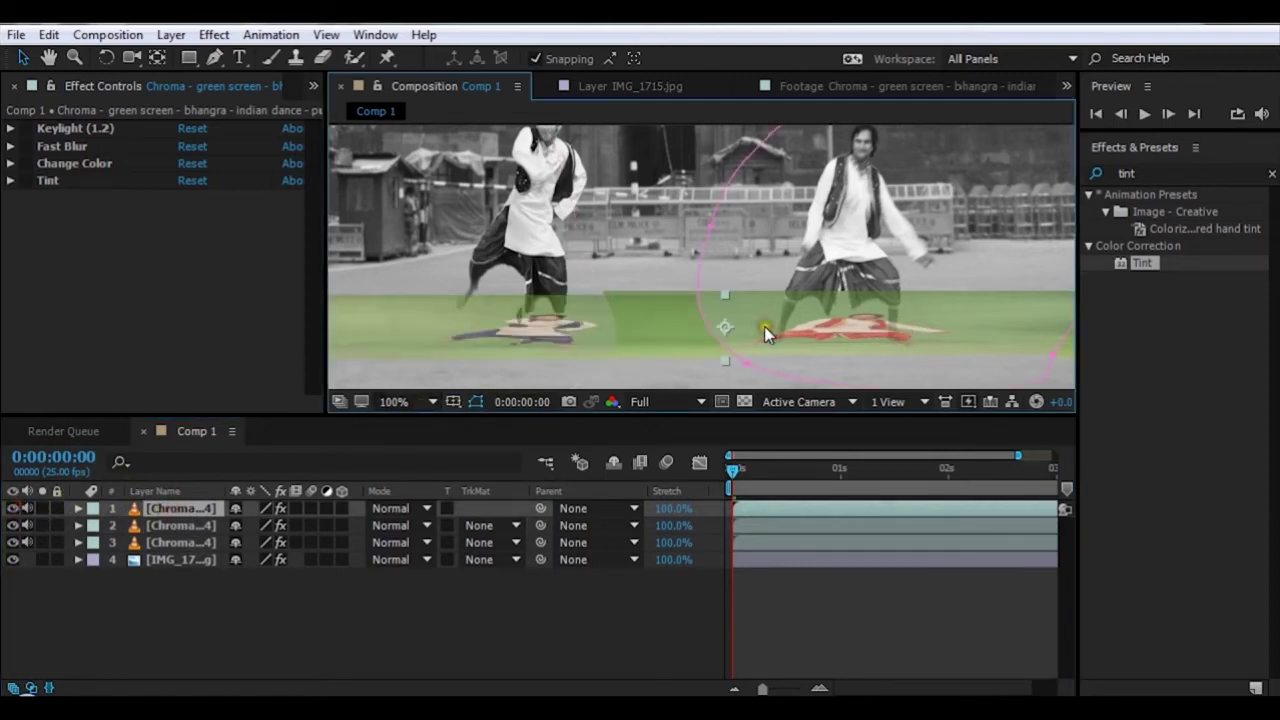
{"action": "left_click", "coordinate": [78, 526]}
{"action": "left_click", "coordinate": [162, 559]}
{"action": "left_click", "coordinate": [268, 559]}
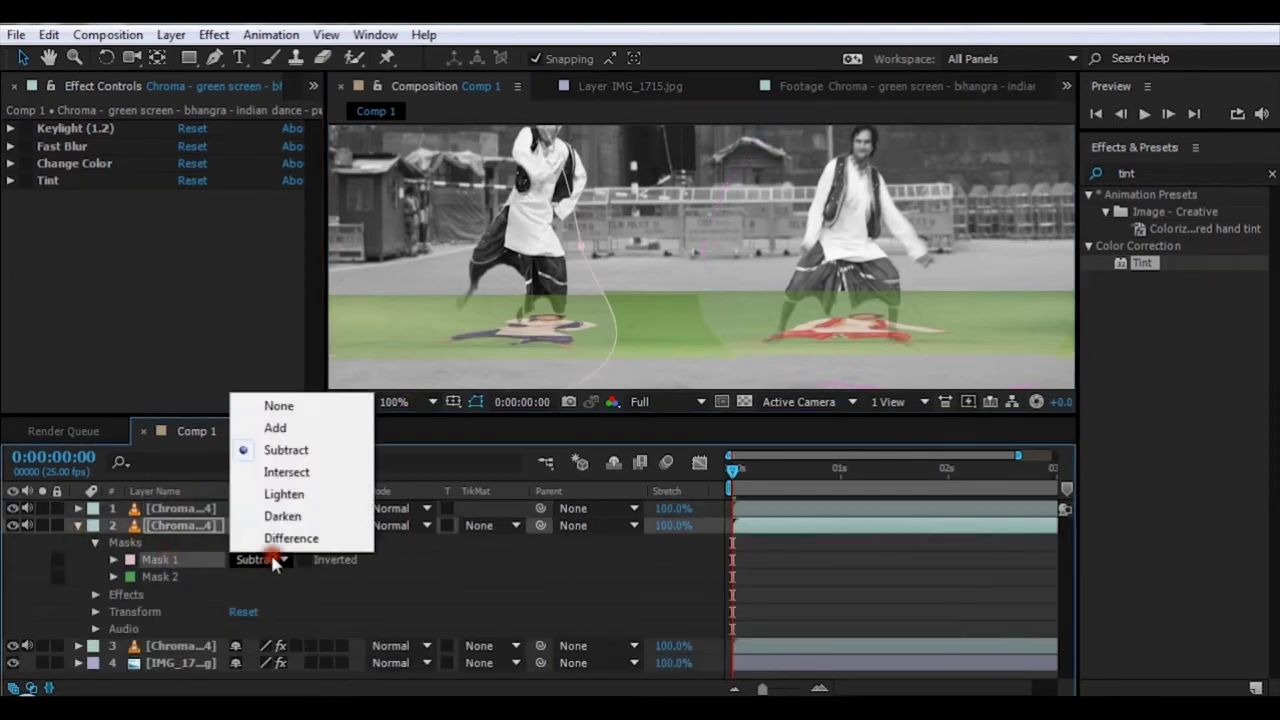
{"action": "left_click", "coordinate": [275, 428]}
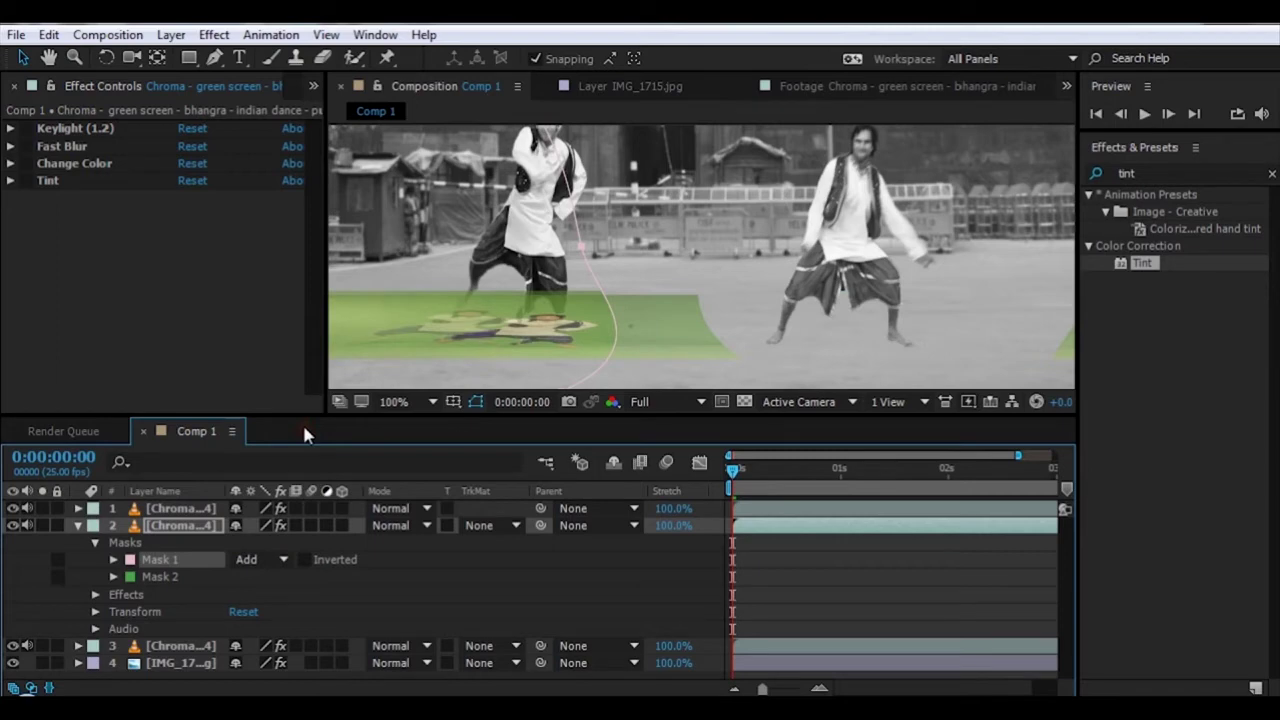
Hide layer 1, test its Mask 1 on Add, then set it back to Subtract.
{"action": "left_click", "coordinate": [13, 508]}
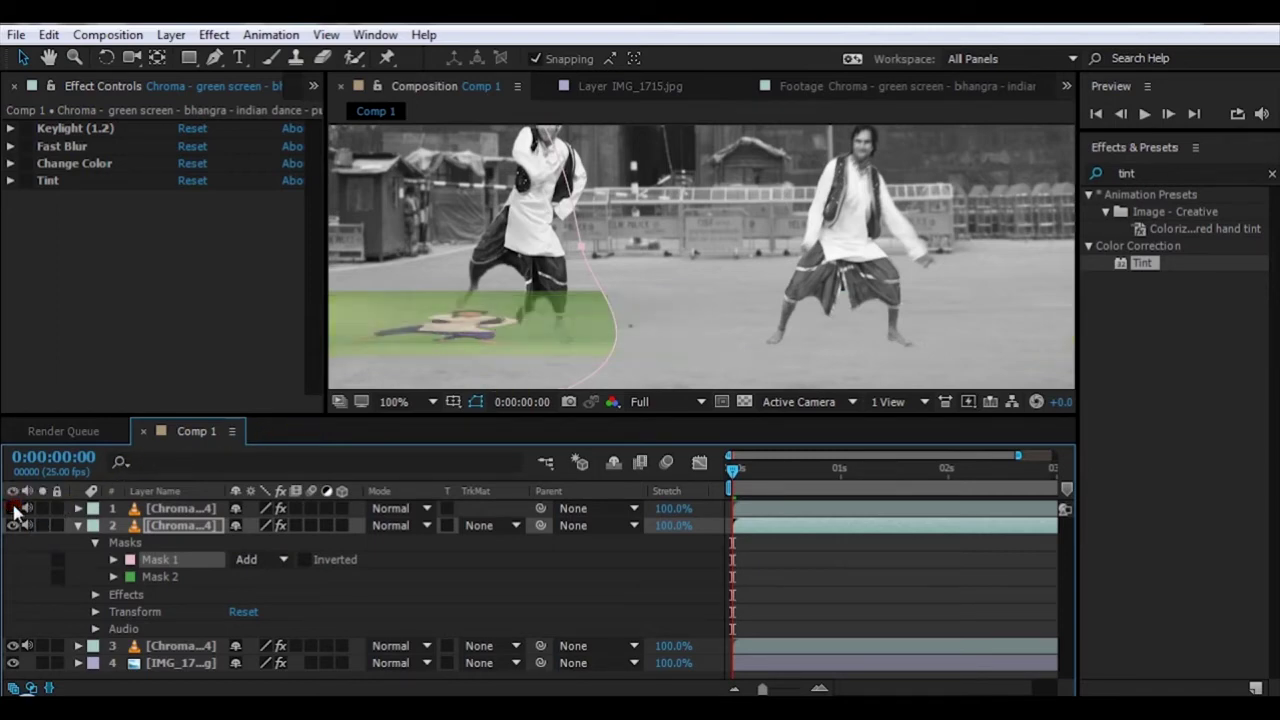
{"action": "left_click", "coordinate": [172, 509]}
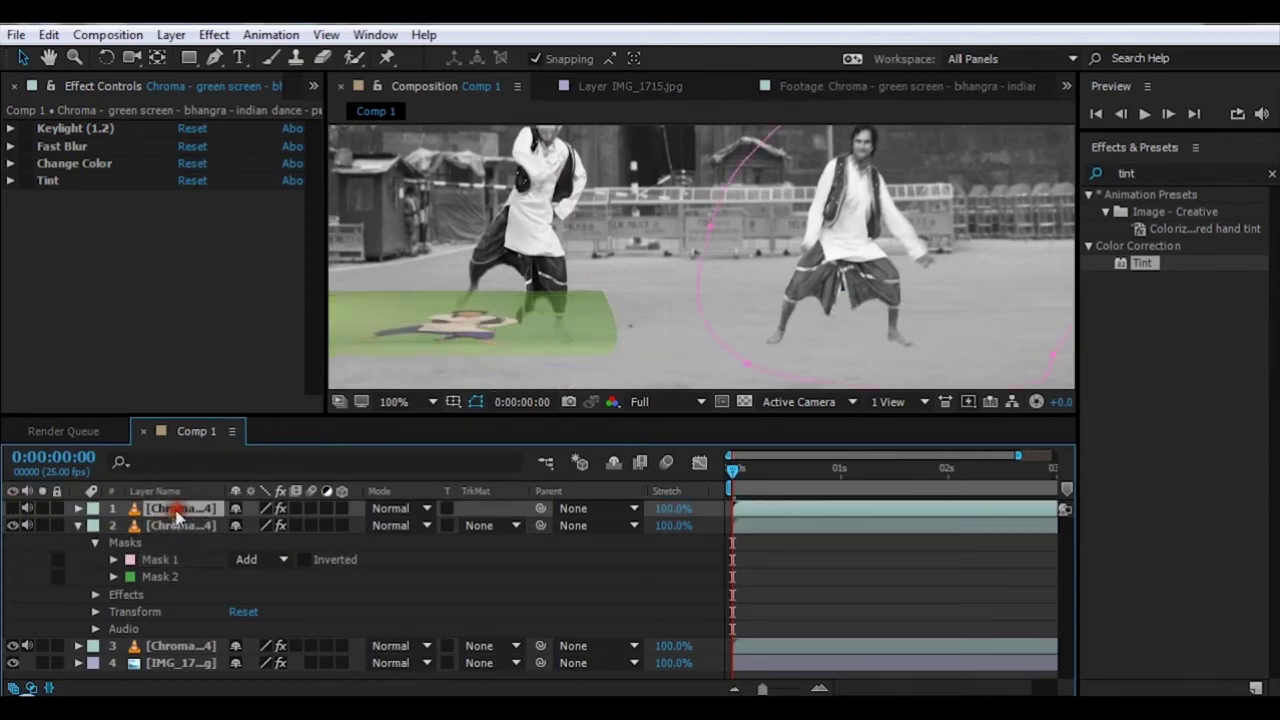
{"action": "left_click", "coordinate": [77, 509]}
{"action": "left_click", "coordinate": [277, 543]}
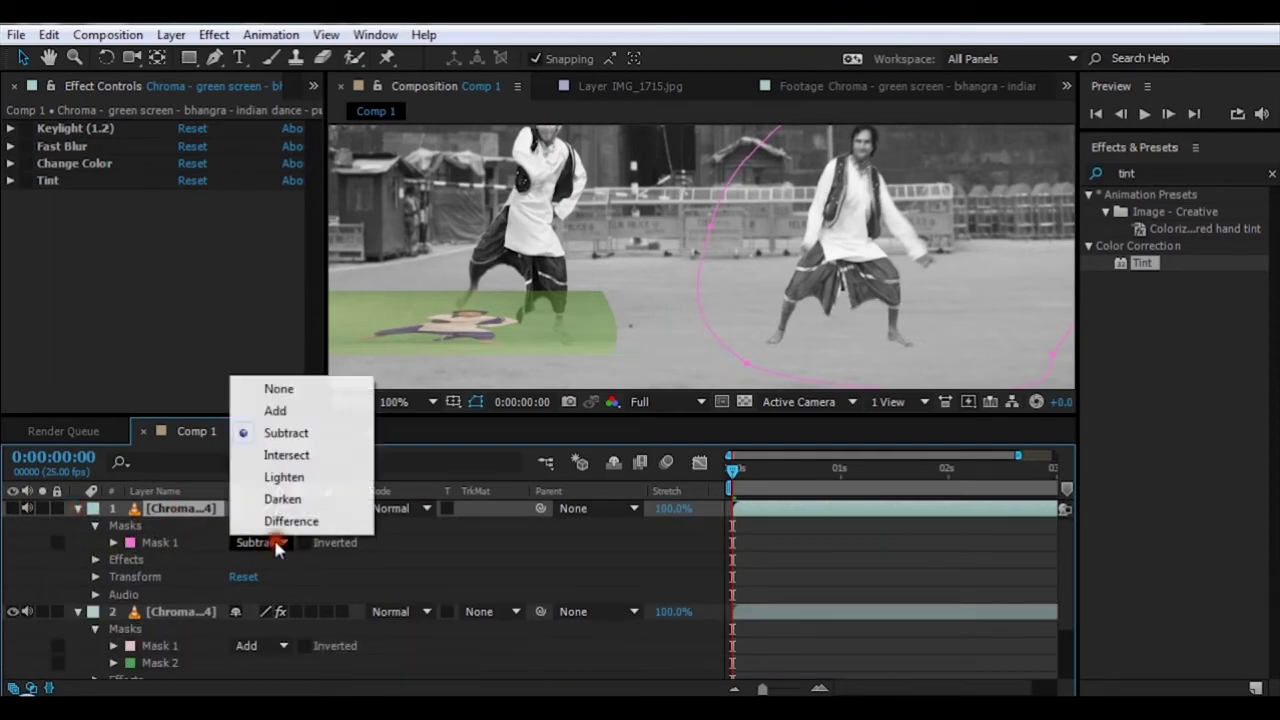
{"action": "left_click", "coordinate": [275, 410]}
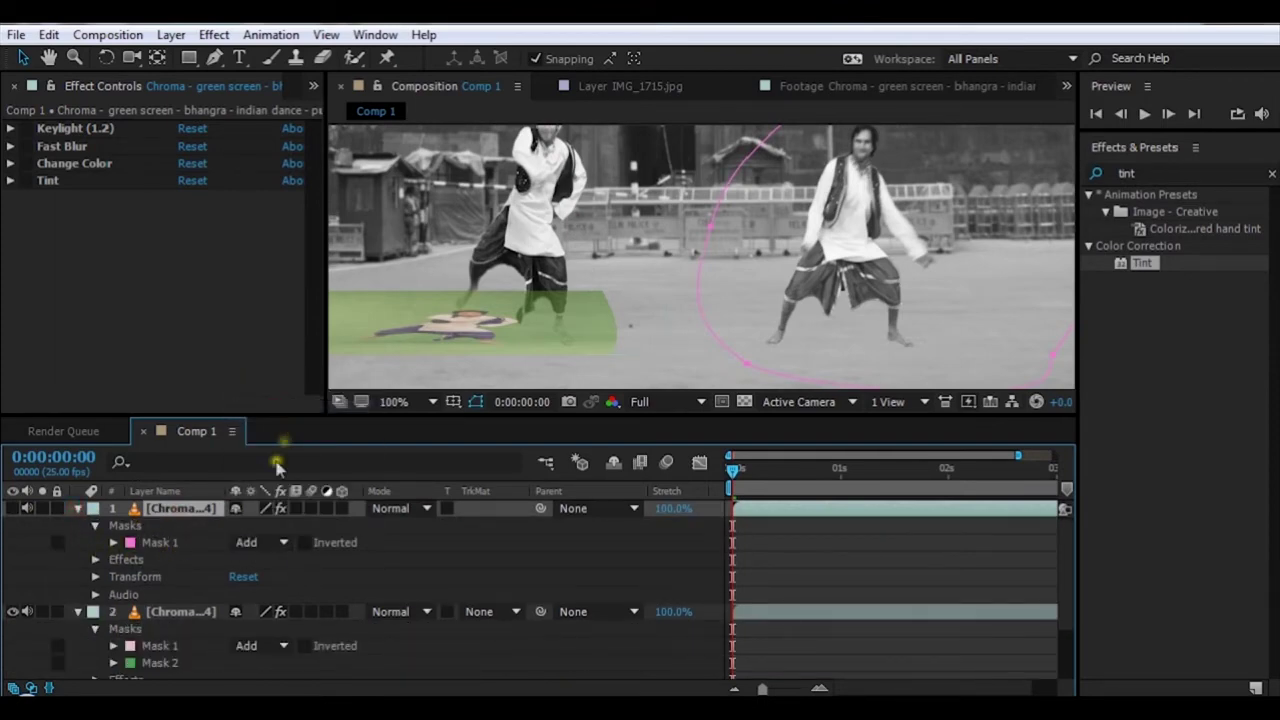
{"action": "left_click", "coordinate": [277, 543]}
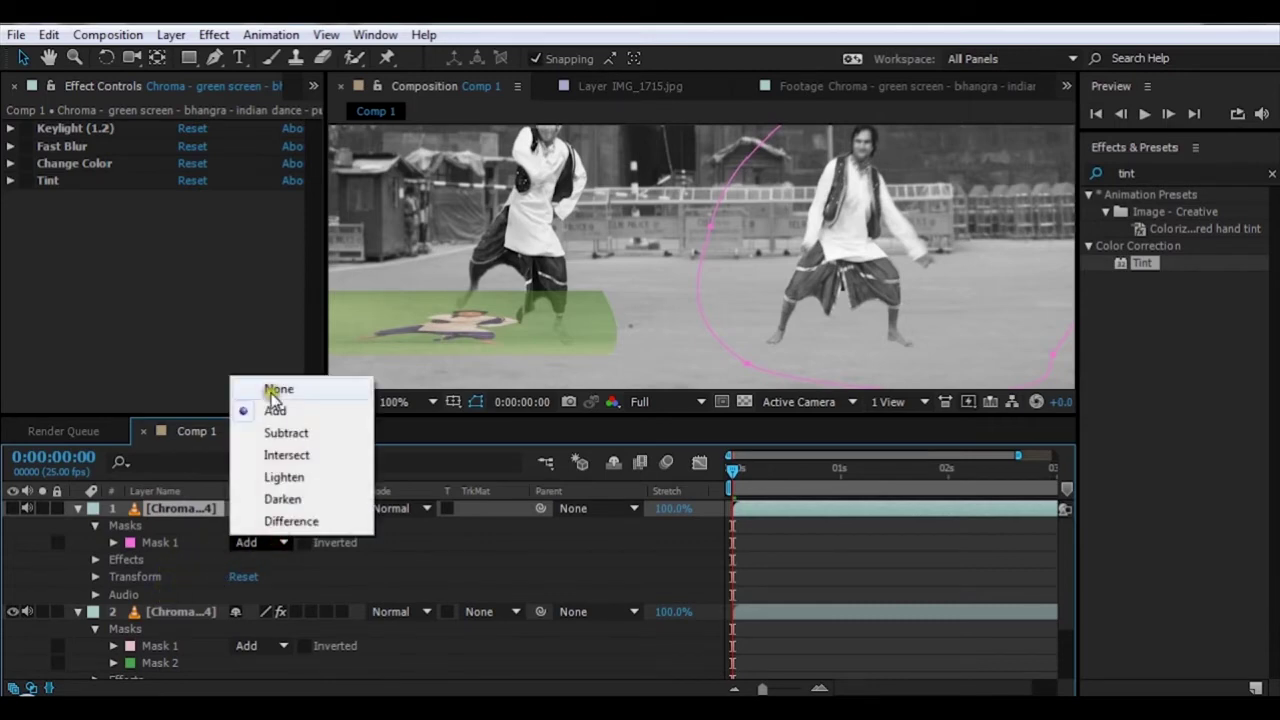
{"action": "left_click", "coordinate": [268, 433]}
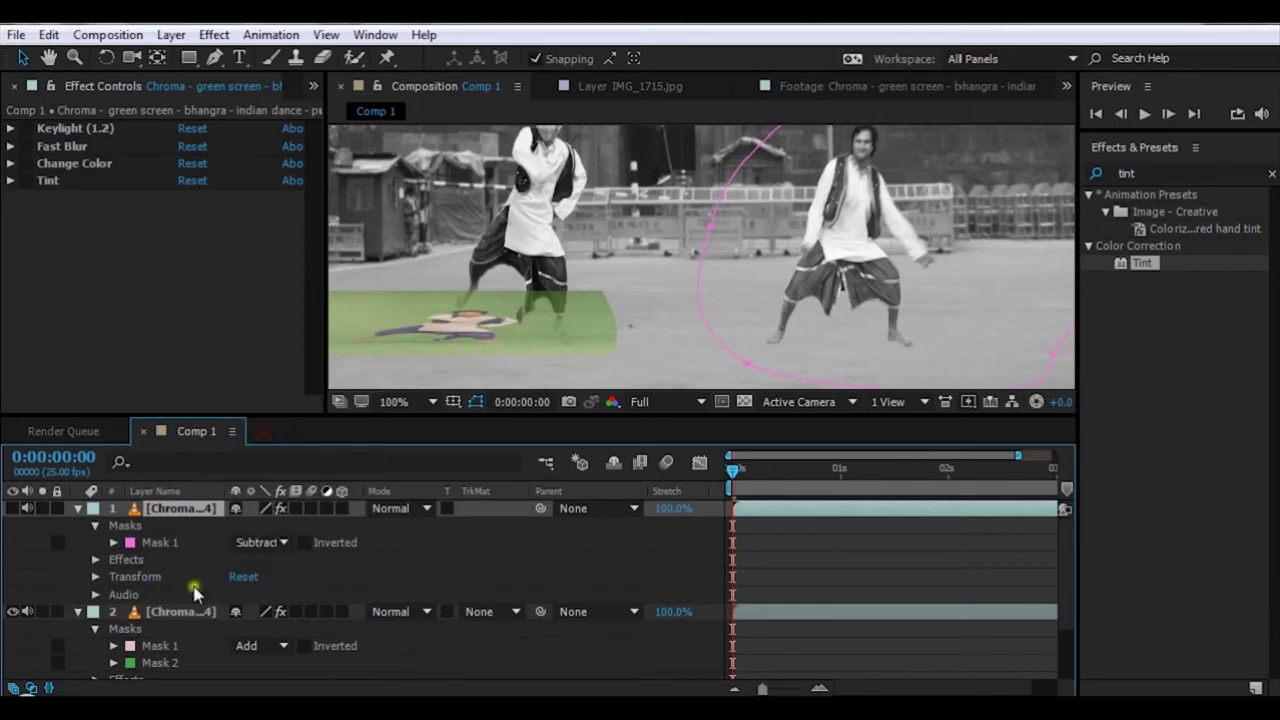
Return layer 2's Mask 1 to Subtract, show layer 1 again, and collapse both layers.
{"action": "left_click", "coordinate": [95, 526]}
{"action": "left_click", "coordinate": [78, 508]}
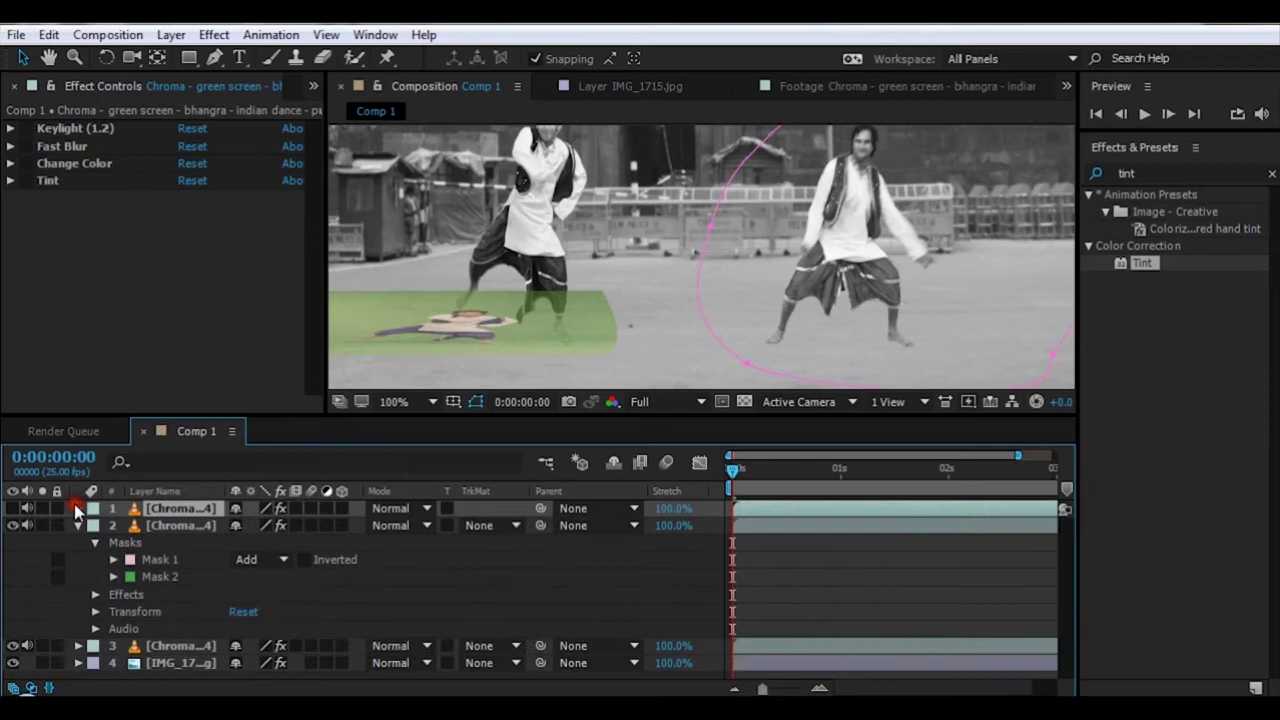
{"action": "left_click", "coordinate": [280, 560]}
{"action": "left_click", "coordinate": [273, 449]}
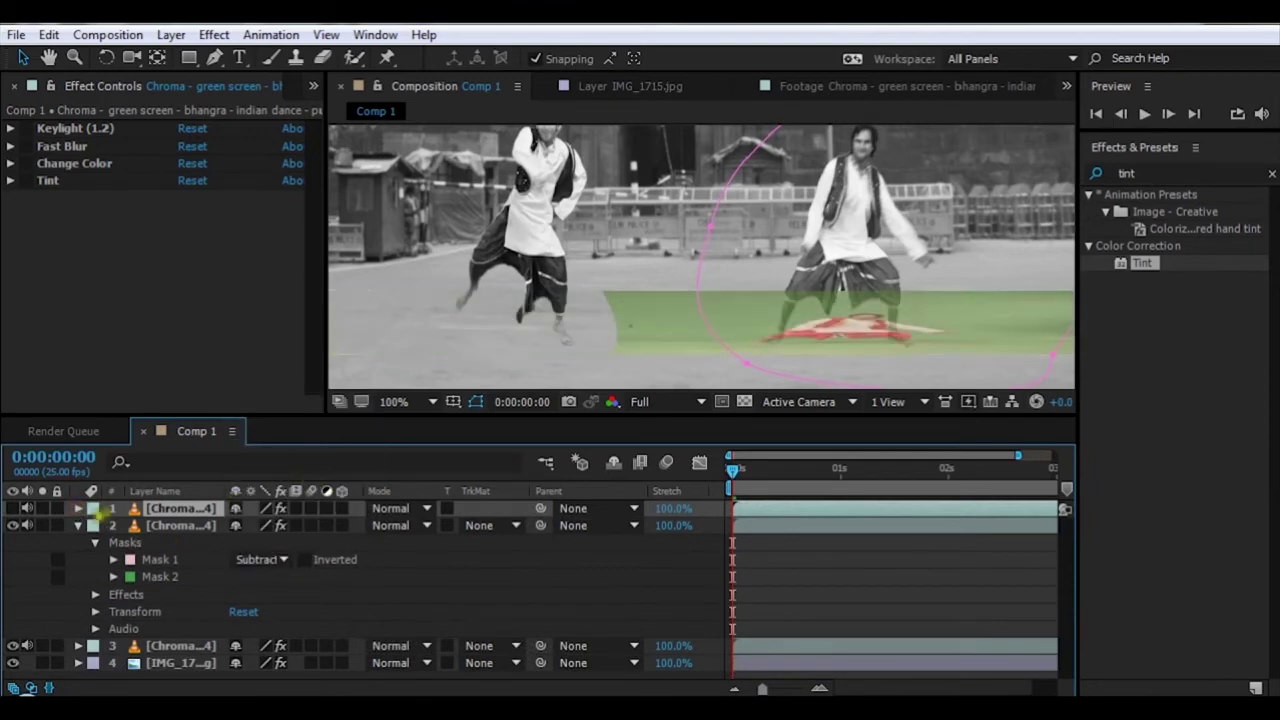
{"action": "left_click", "coordinate": [13, 508]}
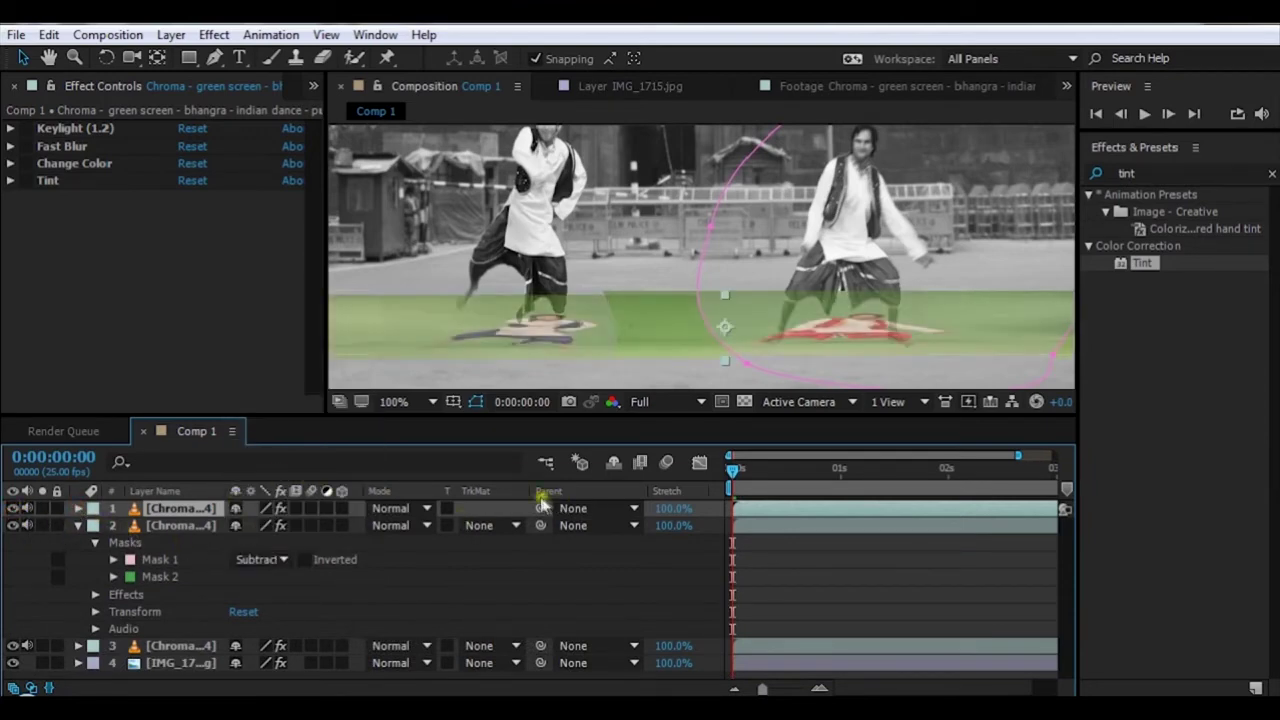
{"action": "left_click", "coordinate": [80, 526]}
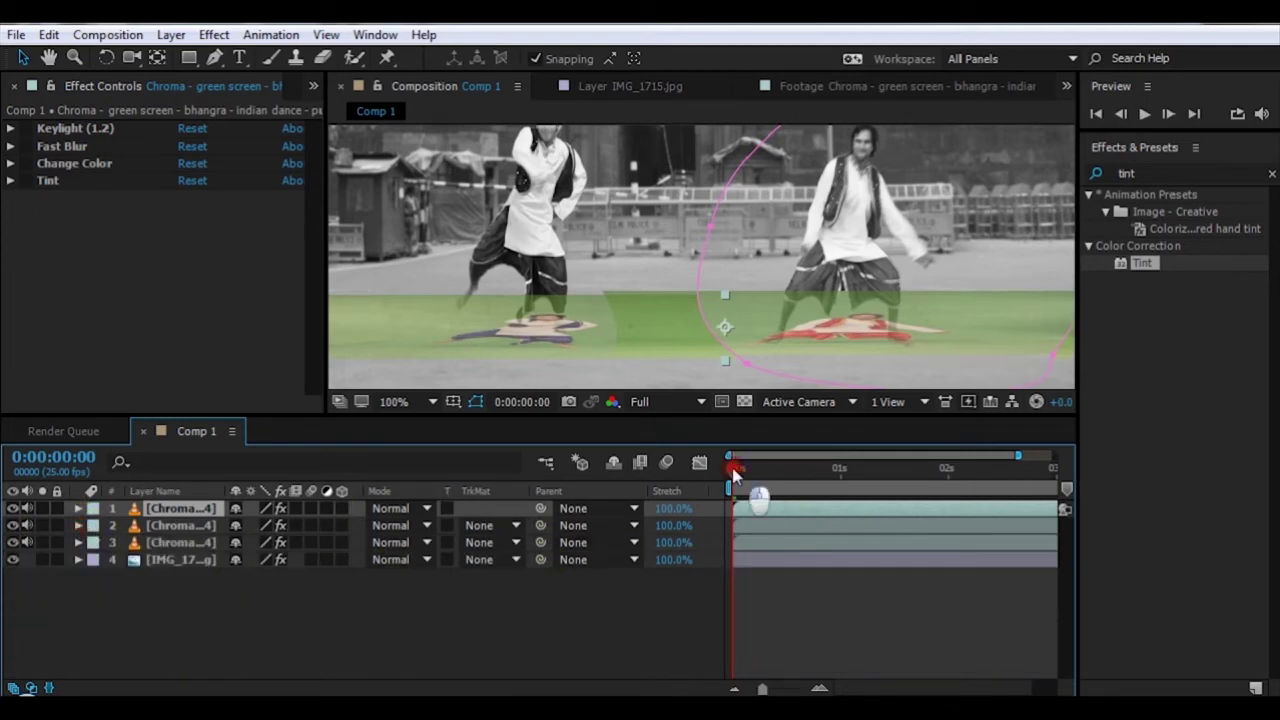
Scrub the first frames and toggle Keylight, Fast Blur and Change Color off to compare.
{"action": "mouse_move", "coordinate": [733, 468]}
{"action": "left_mouse_down"}
{"action": "mouse_move", "coordinate": [790, 483]}
{"action": "mouse_move", "coordinate": [737, 483]}
{"action": "mouse_move", "coordinate": [873, 483]}
{"action": "mouse_move", "coordinate": [729, 488]}
{"action": "mouse_move", "coordinate": [894, 483]}
{"action": "mouse_move", "coordinate": [703, 505]}
{"action": "left_mouse_up"}
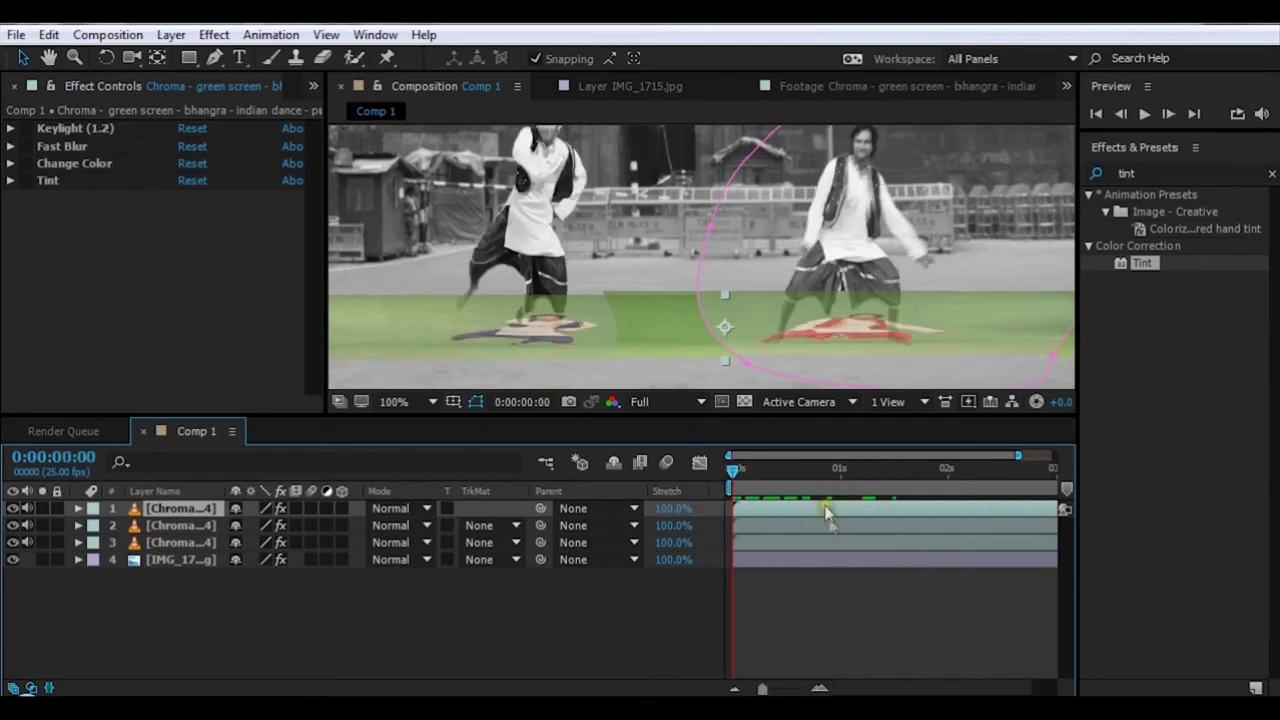
{"action": "left_click", "coordinate": [25, 129]}
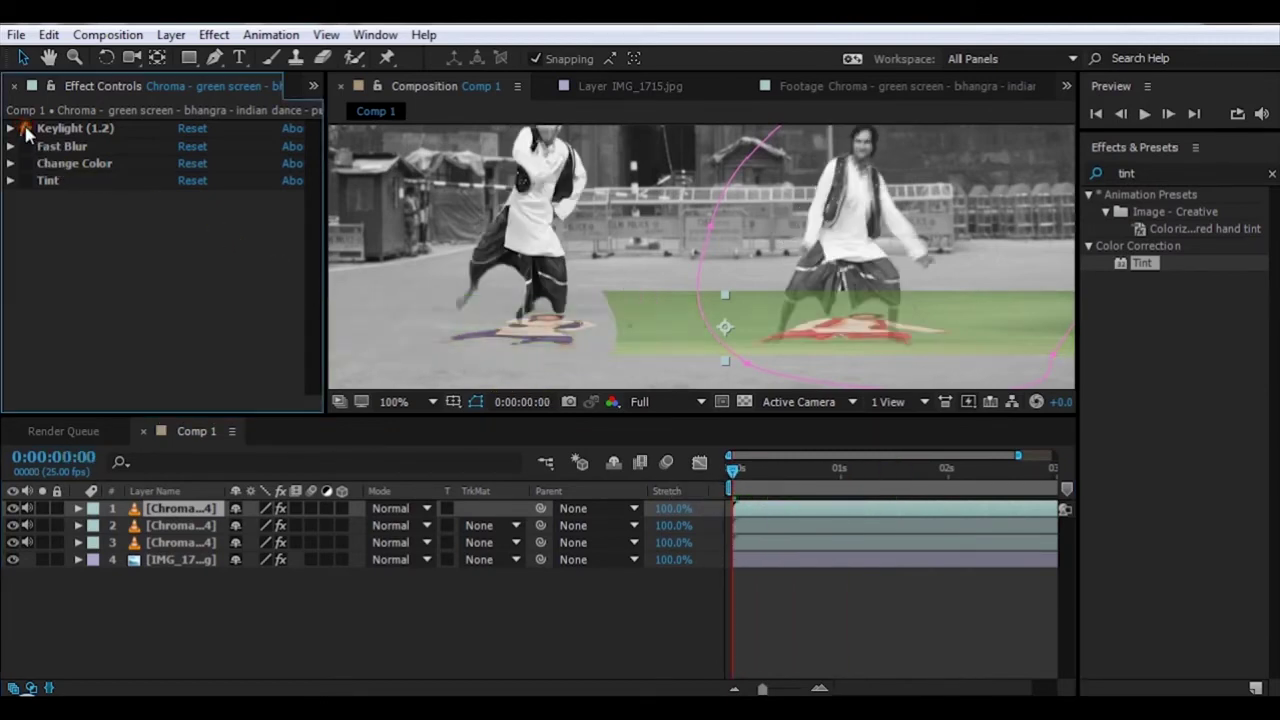
{"action": "left_click", "coordinate": [25, 146]}
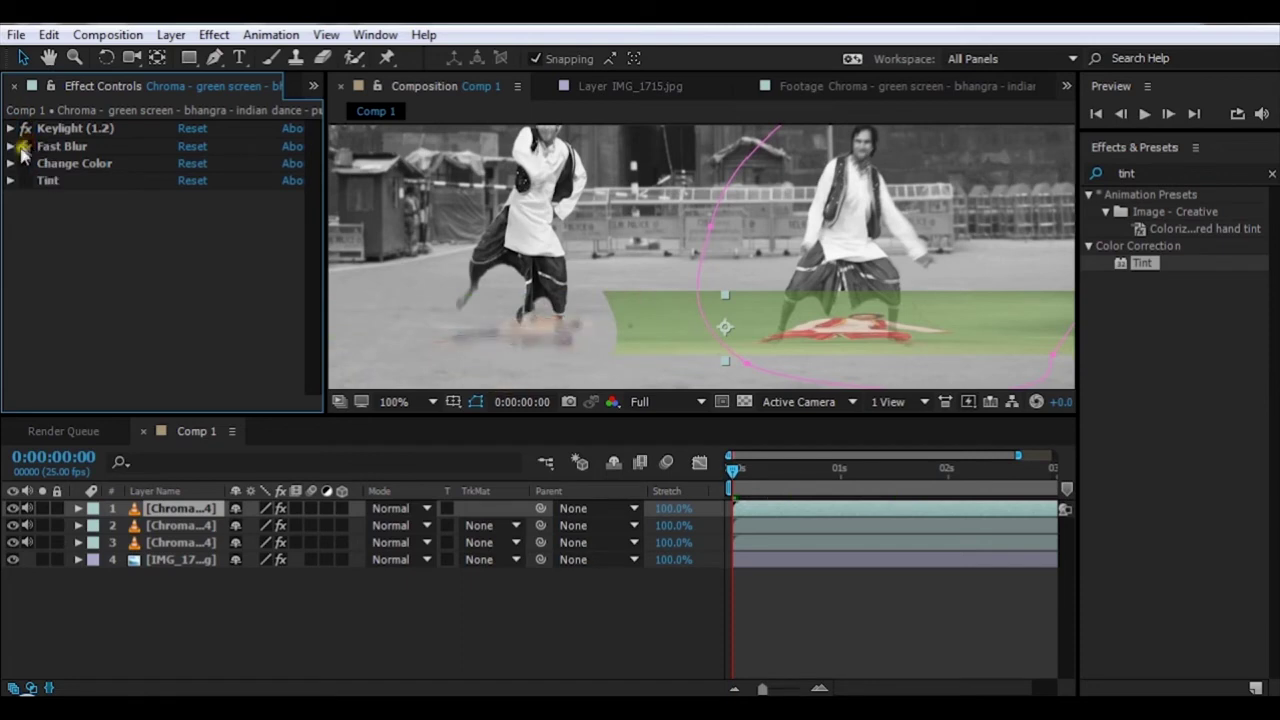
{"action": "left_click", "coordinate": [25, 163]}
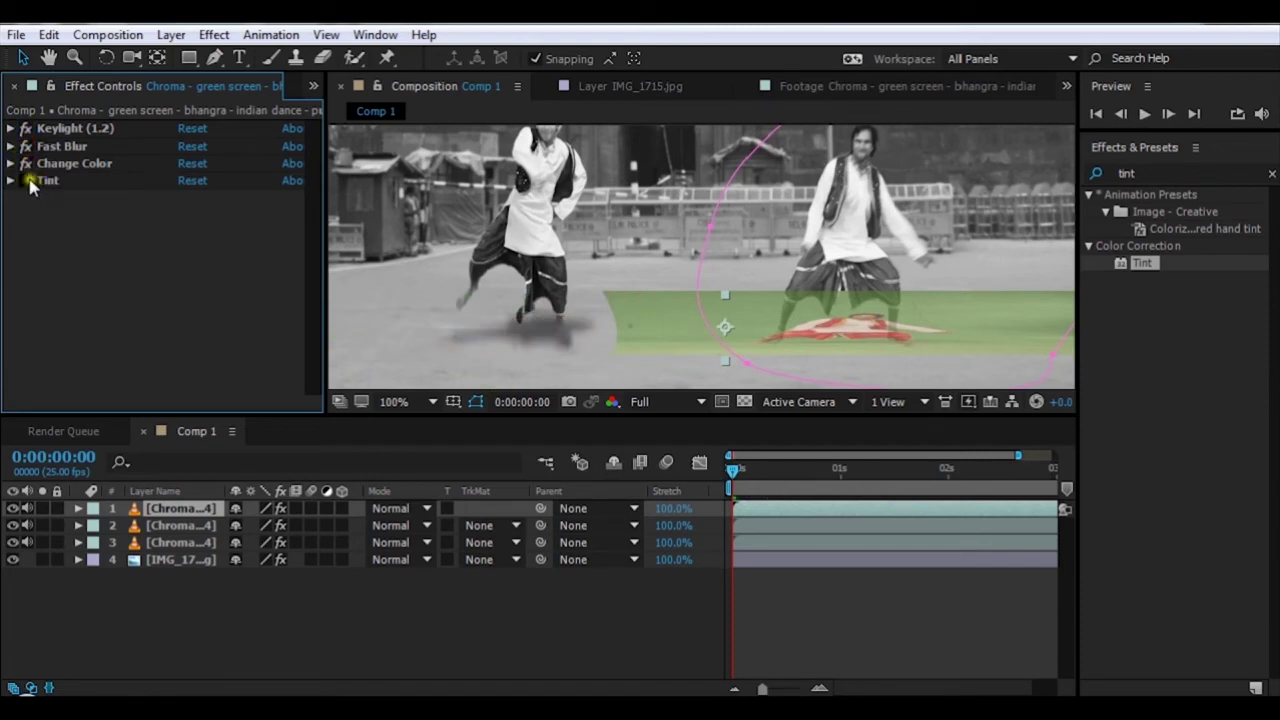
Re-enable Keylight, Change Color and Tint on layer 2 and scrub the timeline to check.
{"action": "left_click", "coordinate": [168, 525]}
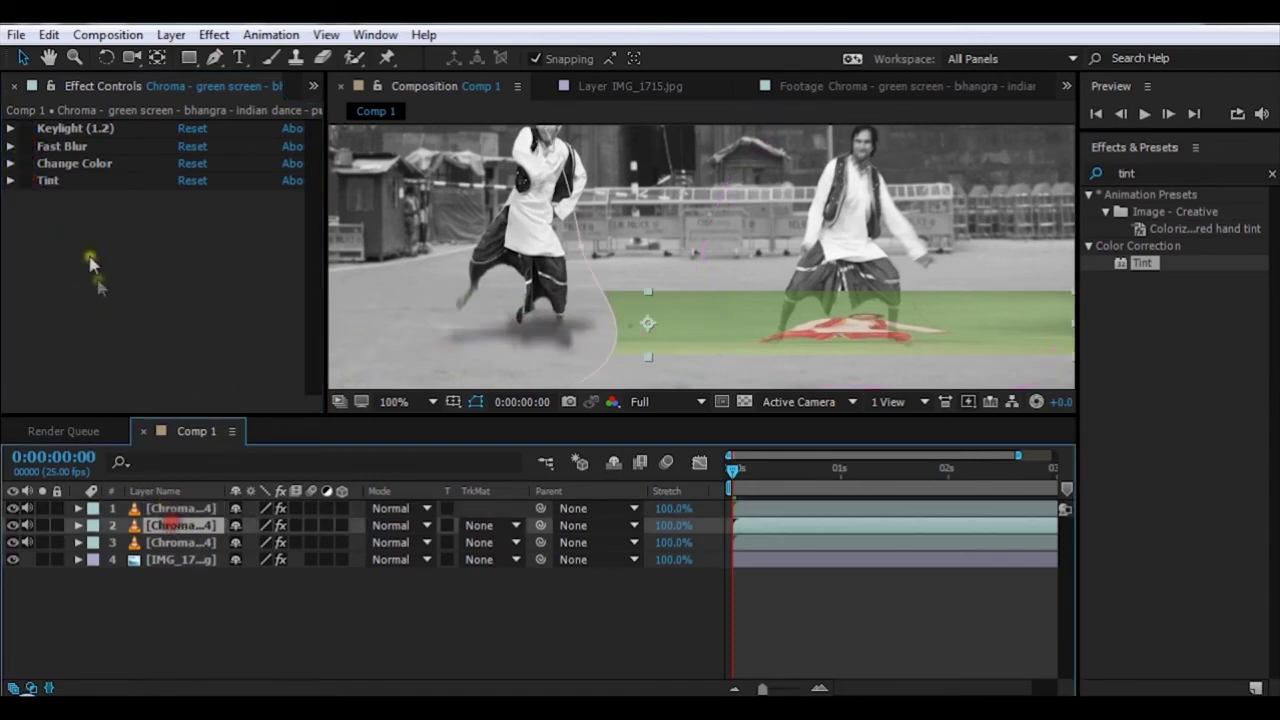
{"action": "left_click", "coordinate": [25, 128]}
{"action": "left_click", "coordinate": [25, 163]}
{"action": "left_click", "coordinate": [26, 178]}
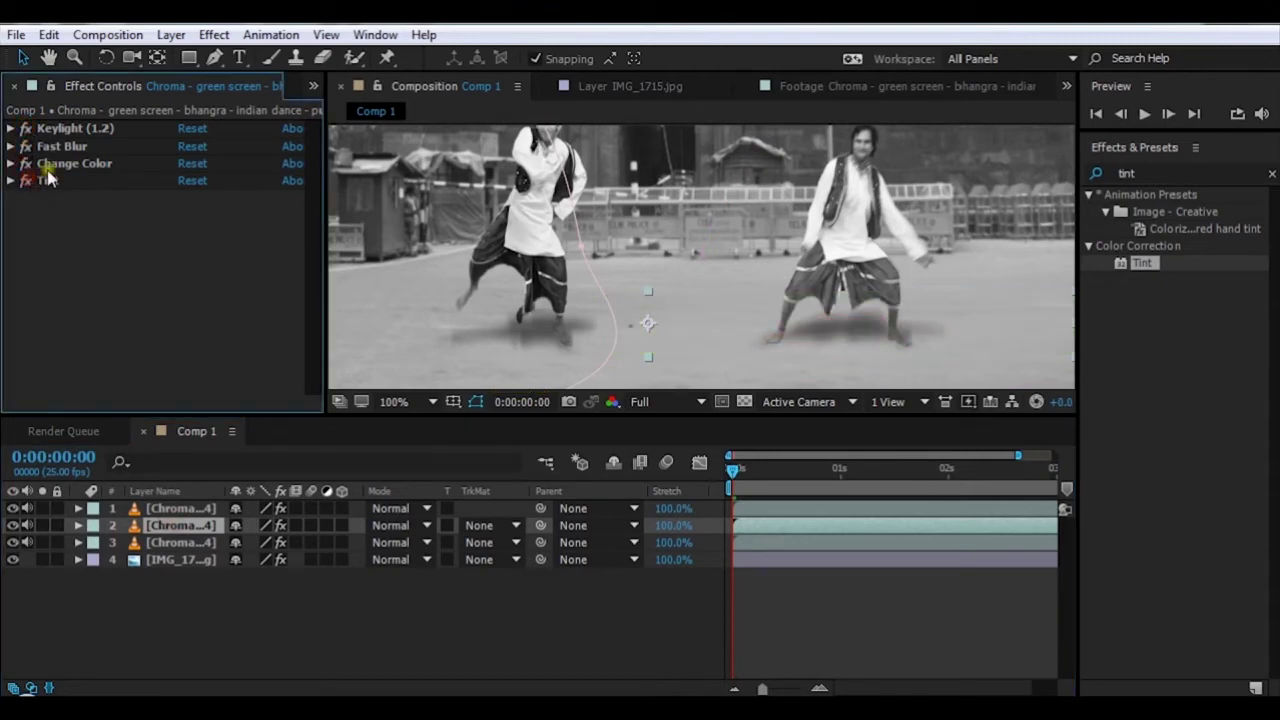
{"action": "left_click_drag", "start_coordinate": [733, 474], "coordinate": [840, 470]}
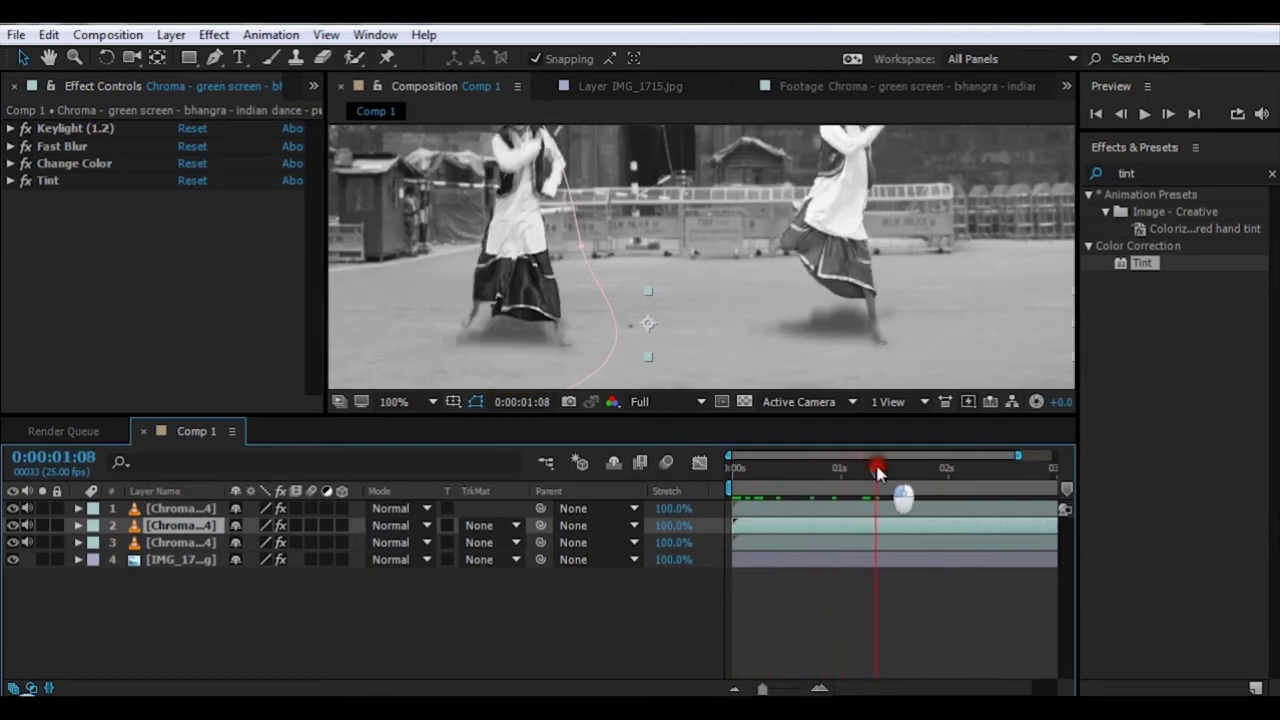
{"action": "left_click_drag", "start_coordinate": [840, 470], "coordinate": [730, 481]}
Select layer 3, set the viewer to 50%, and preview the composite through 0:00:02:23.
{"action": "left_click", "coordinate": [748, 257]}
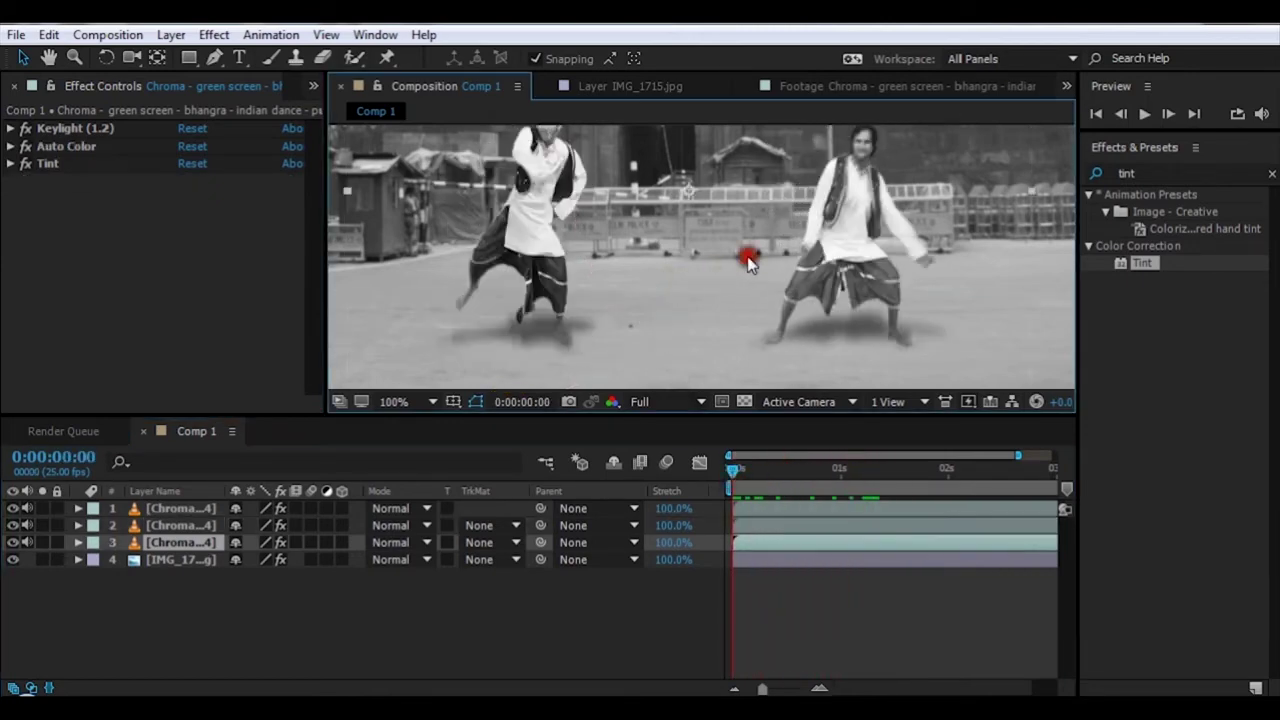
{"action": "scroll", "coordinate": [745, 254], "scroll_direction": "down", "scroll_amount": 2}
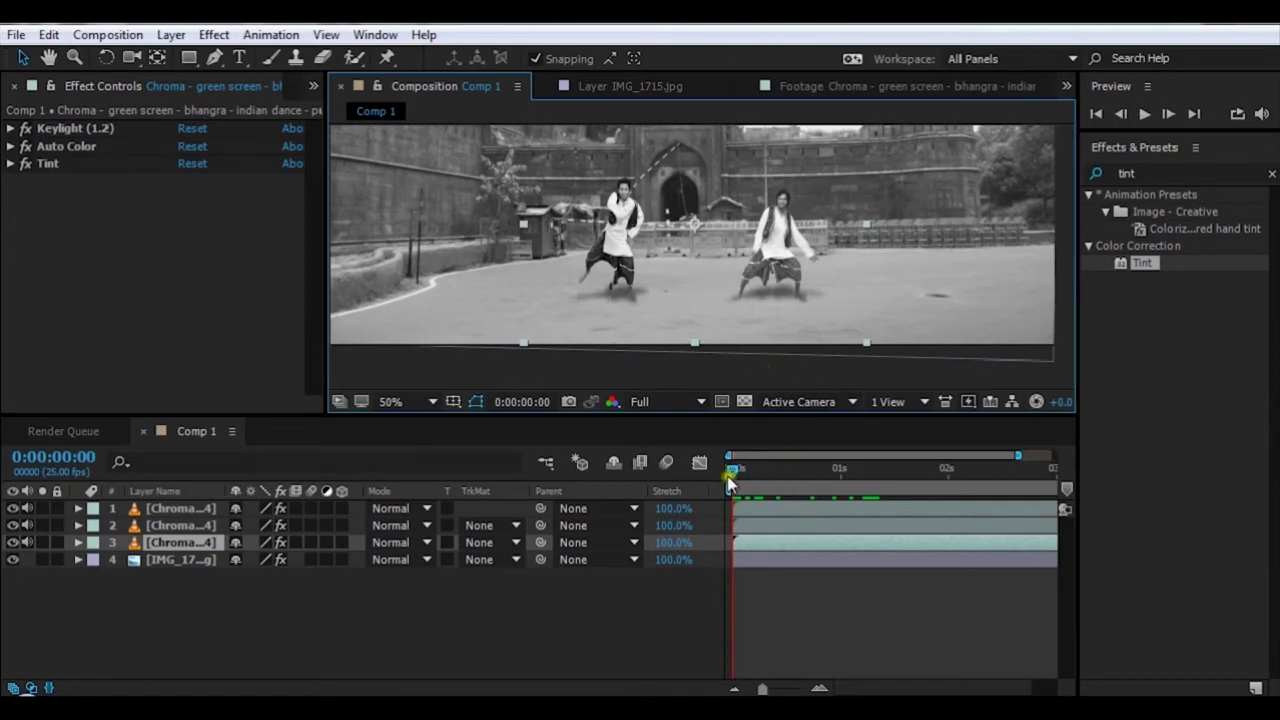
{"action": "key", "text": "space"}
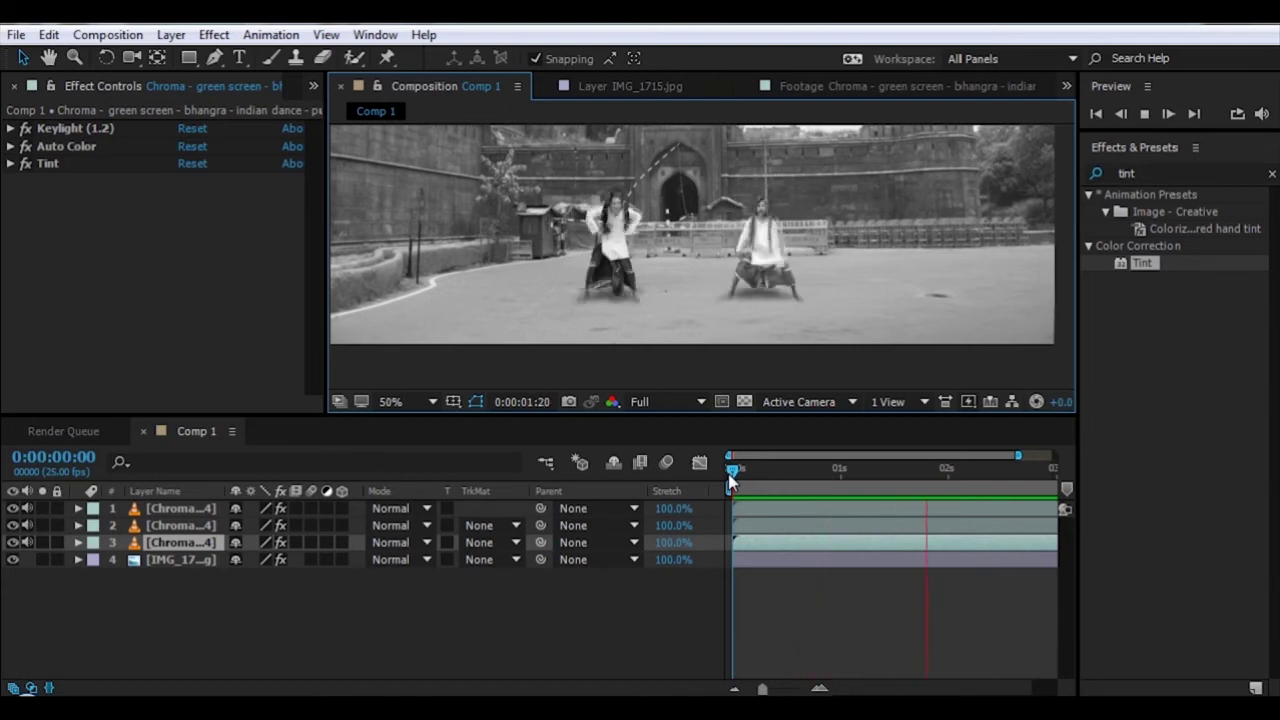
{"action": "key", "text": "space"}
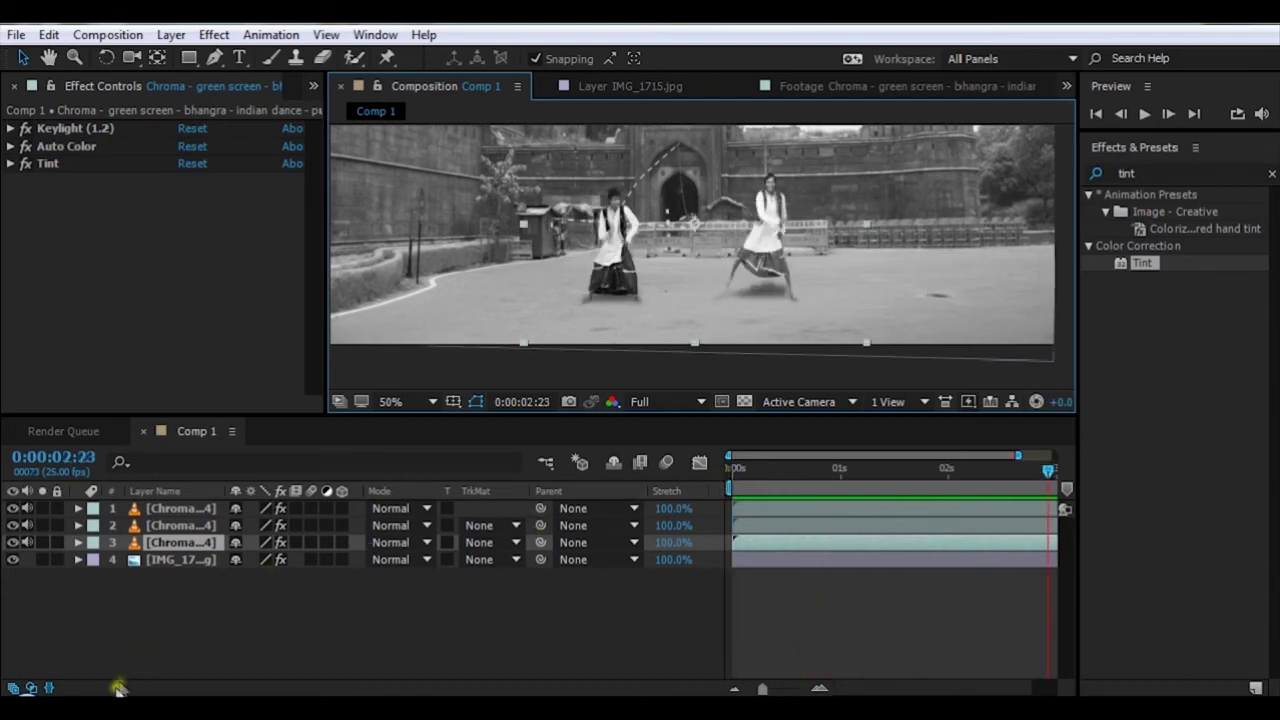
{"action": "key", "text": "alt+Tab"}
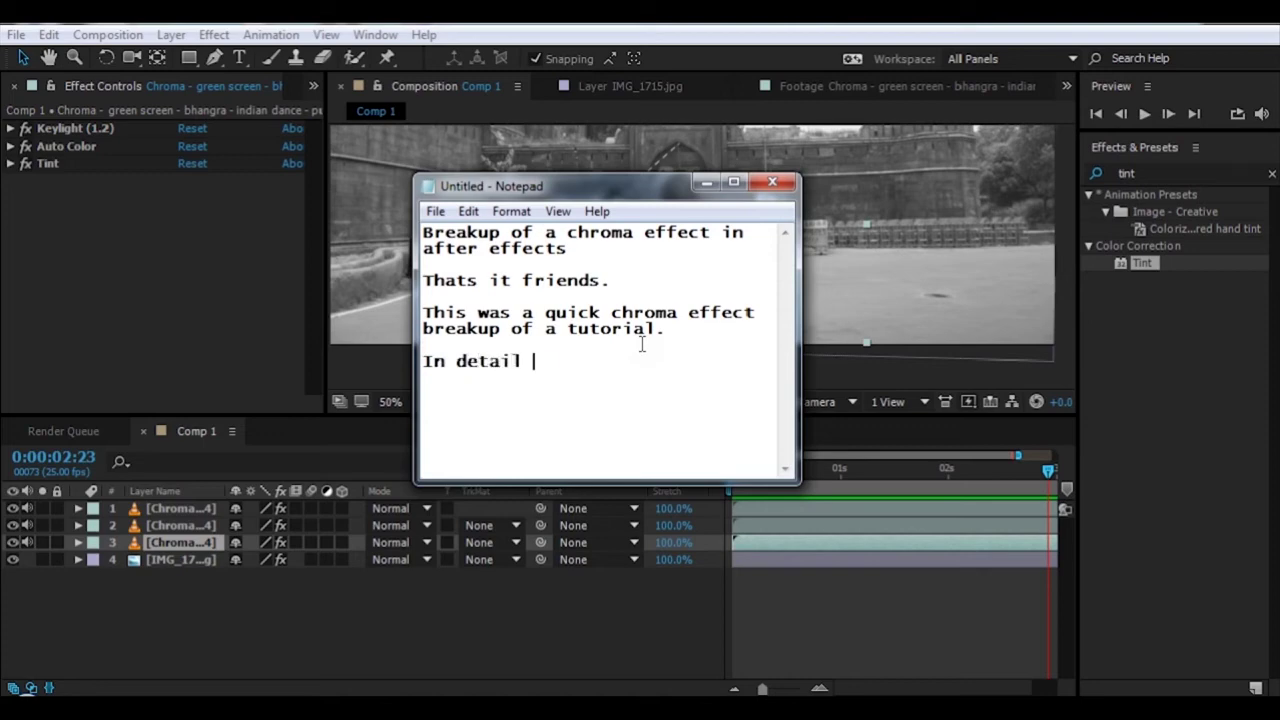
Type 'get back soon with a new video' and 'Remember this was with a still image in background.'.
{"action": "type", "text": "i will get "}
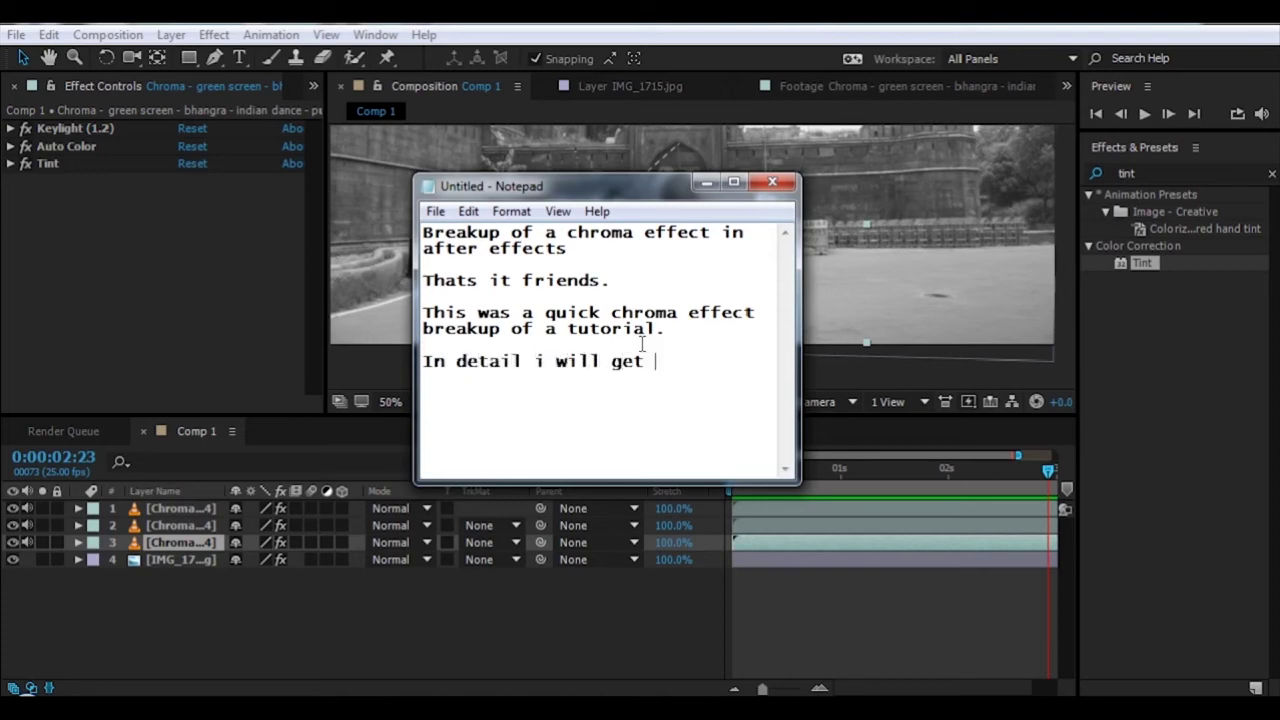
{"action": "type", "text": "back soon "}
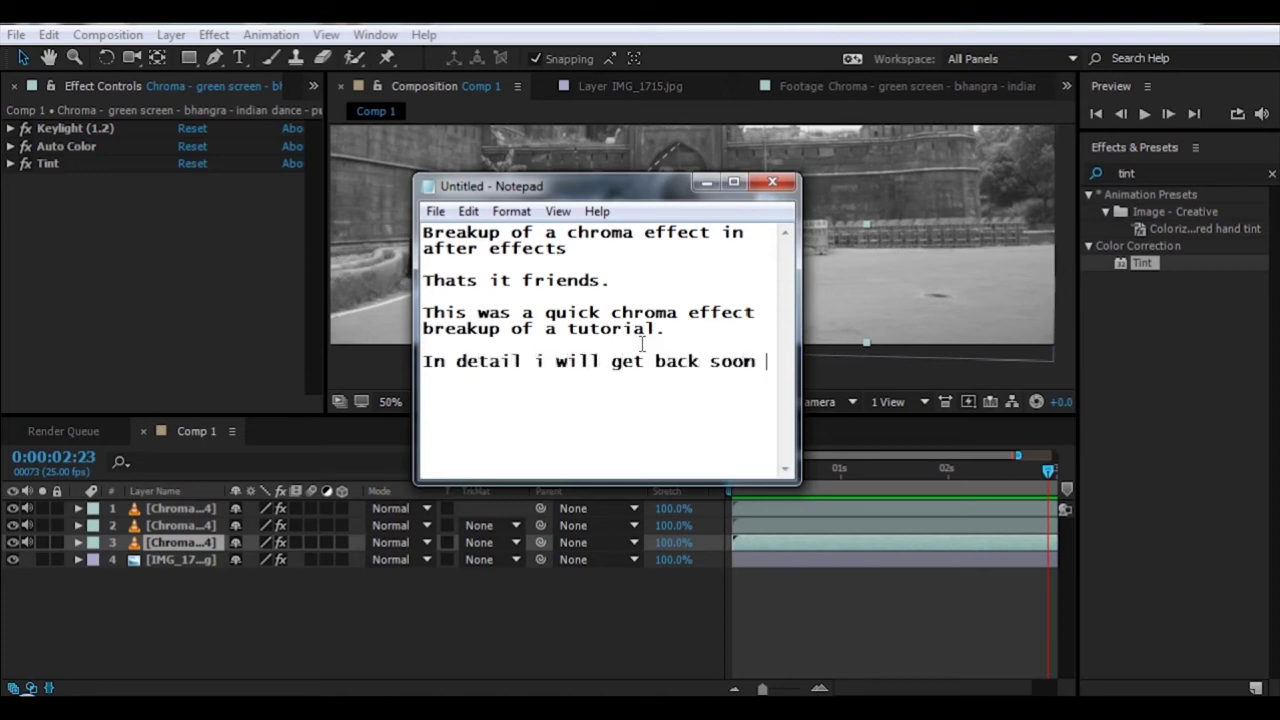
{"action": "type", "text": "wir"}
{"action": "key", "text": "BackSpace"}
{"action": "type", "text": "th a new v"}
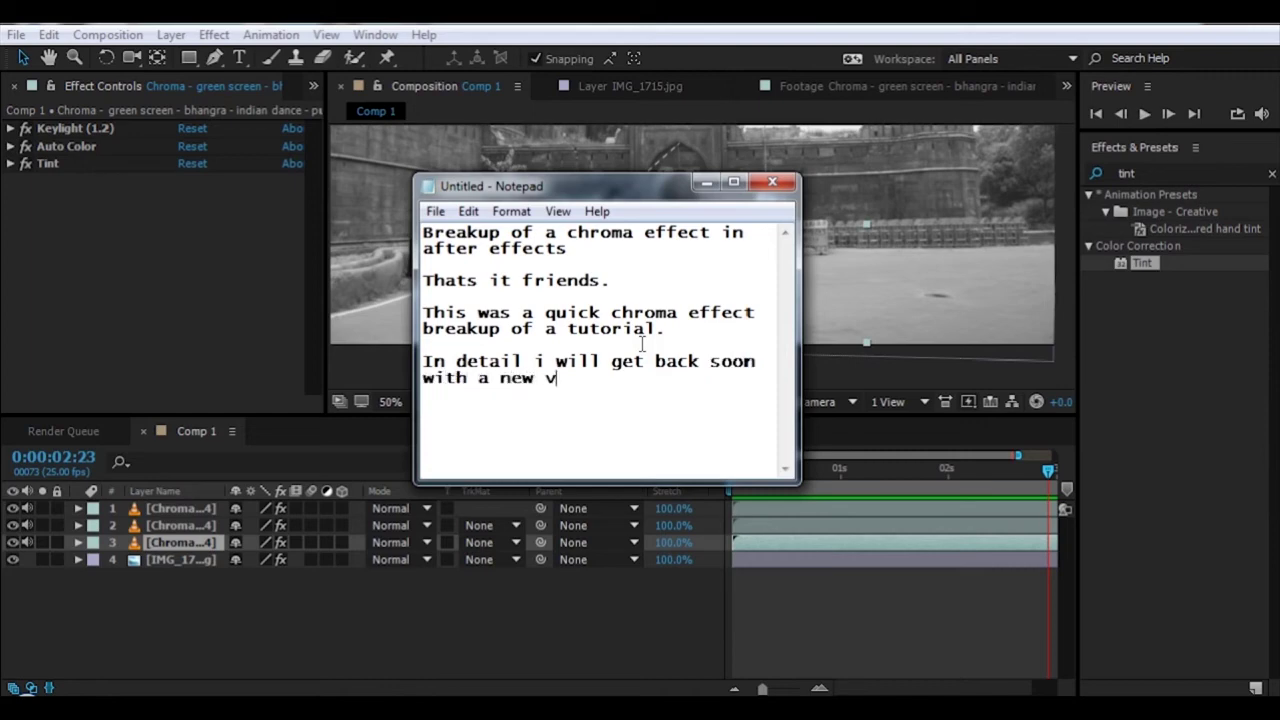
{"action": "type", "text": "ideo"}
{"action": "key", "text": "Return"}
{"action": "key", "text": "Return"}
{"action": "type", "text": "Remem"}
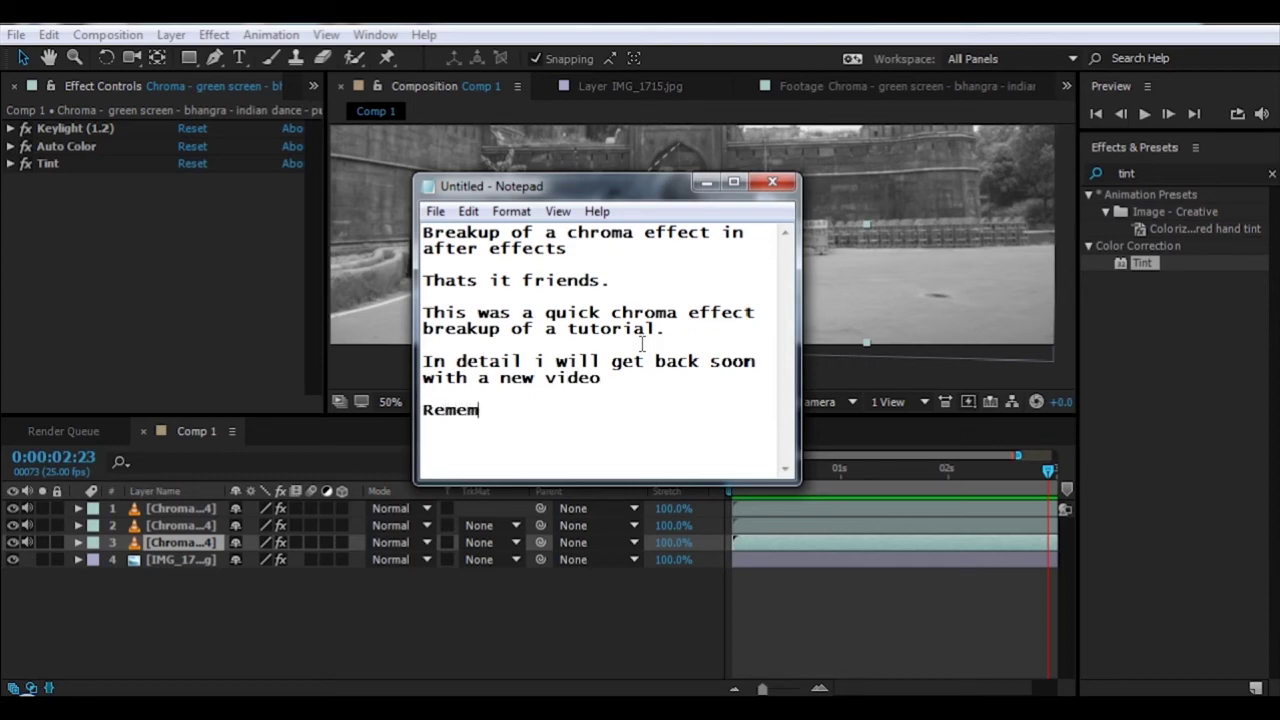
{"action": "type", "text": "ber this was "}
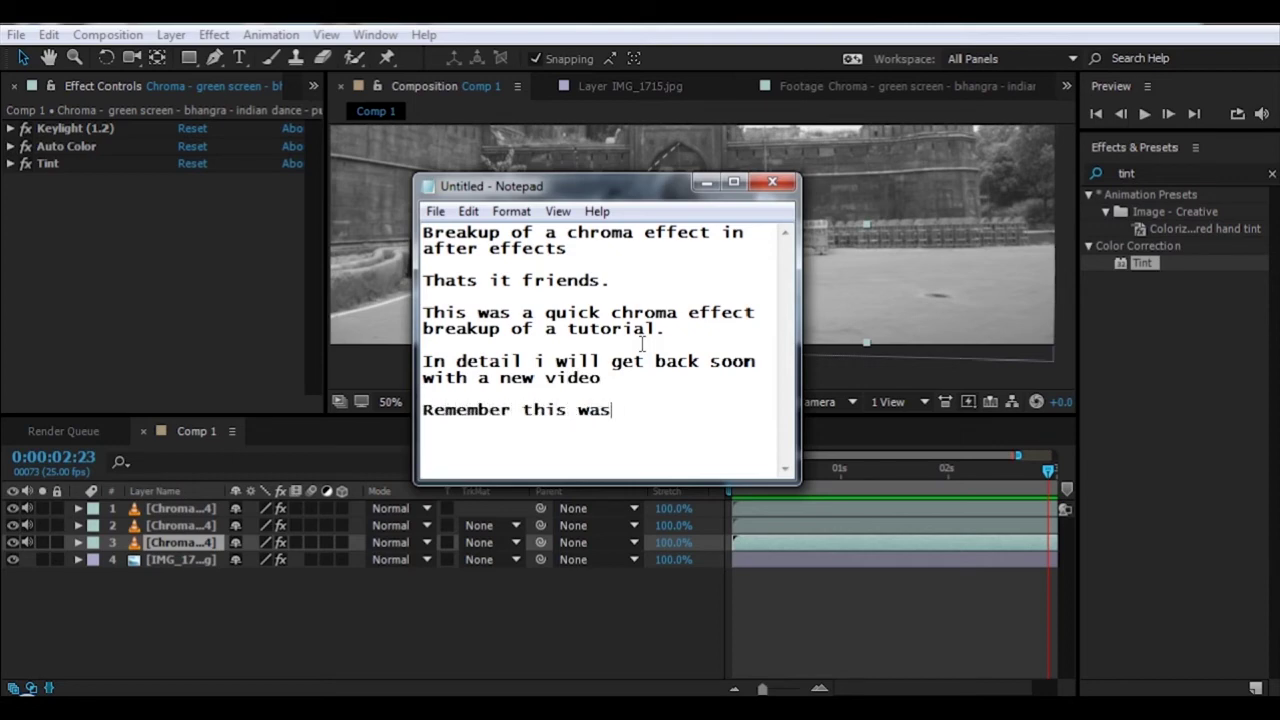
{"action": "type", "text": "with a s"}
{"action": "type", "text": "till i"}
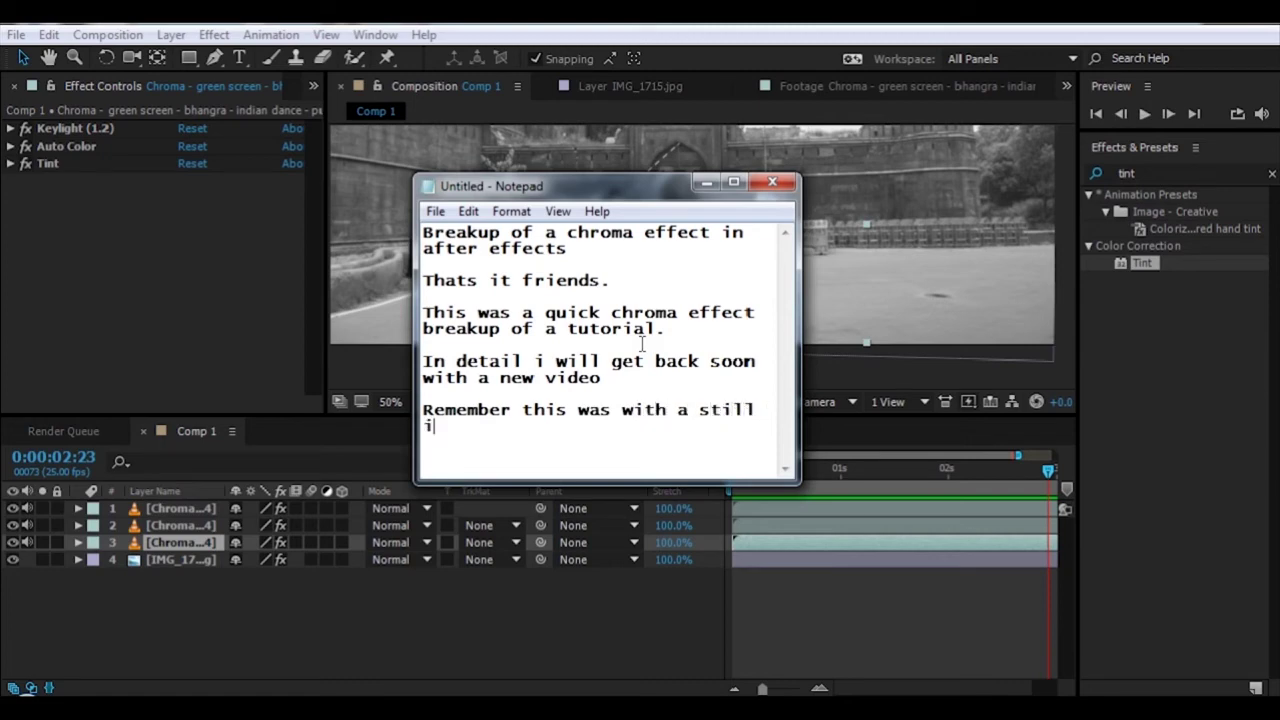
{"action": "type", "text": "mage in backg"}
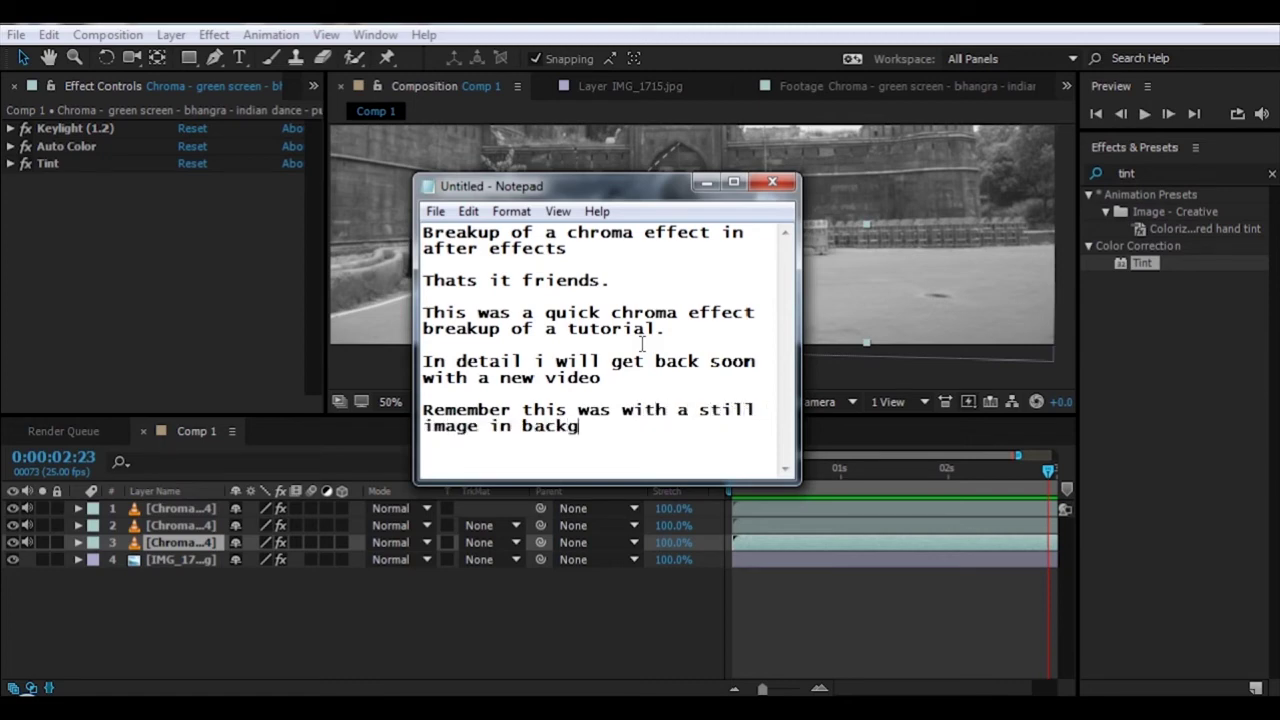
{"action": "type", "text": "round."}
{"action": "key", "text": "Return"}
{"action": "key", "text": "Return"}
Add the lines 'We can also use a live video.' and 'Dont forget to subcribe for more. thanks'.
{"action": "type", "text": "We "}
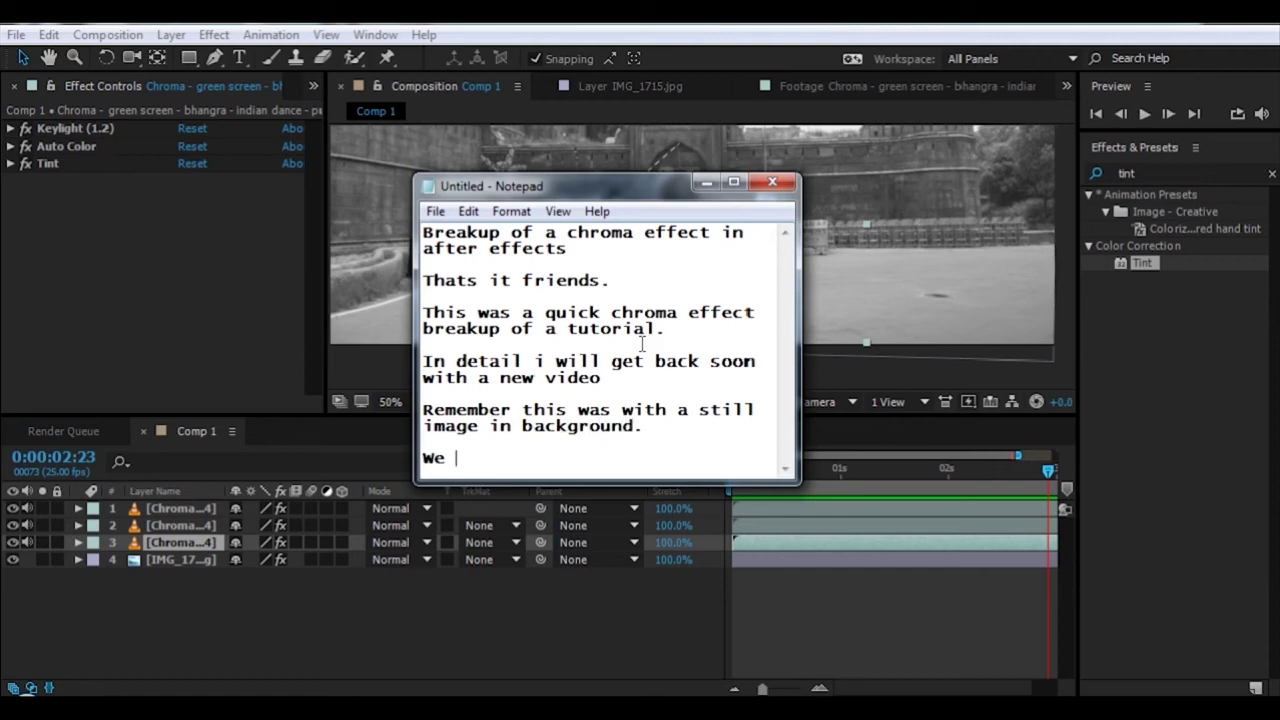
{"action": "type", "text": "can also us"}
{"action": "key", "text": "BackSpace"}
{"action": "type", "text": "use a liv"}
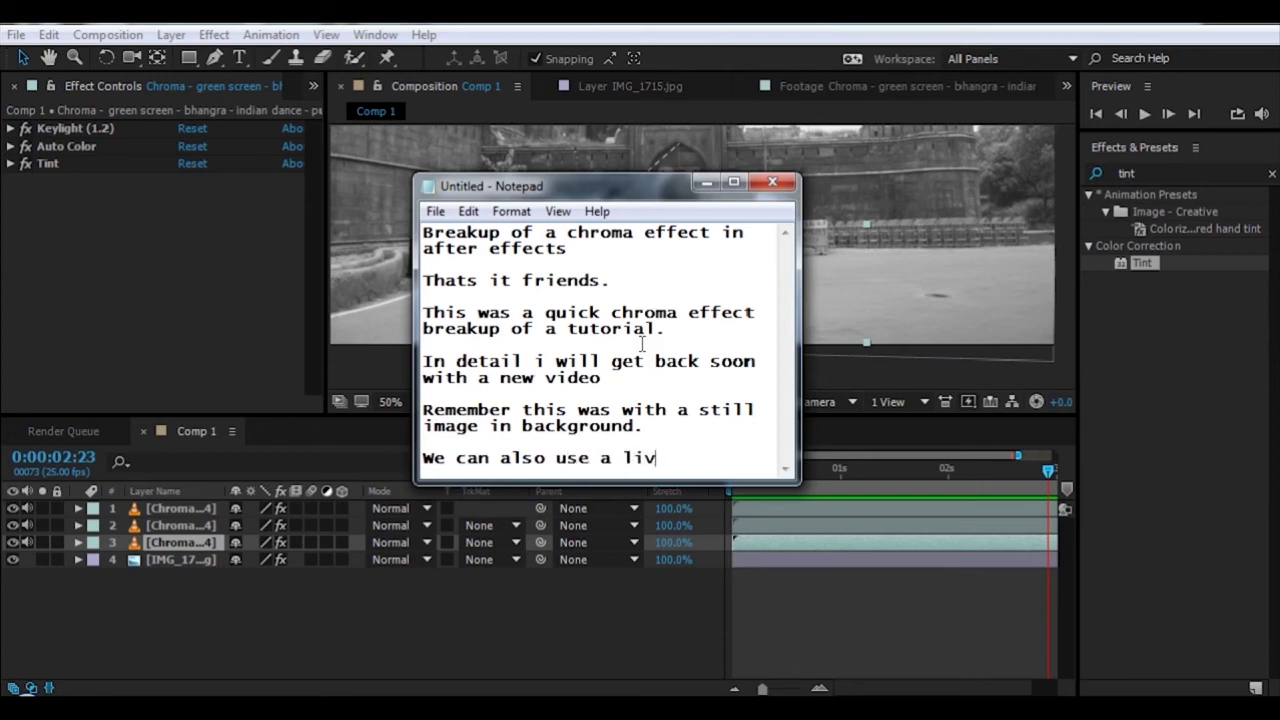
{"action": "type", "text": "e video"}
{"action": "type", "text": "."}
{"action": "key", "text": "Return"}
{"action": "key", "text": "Return"}
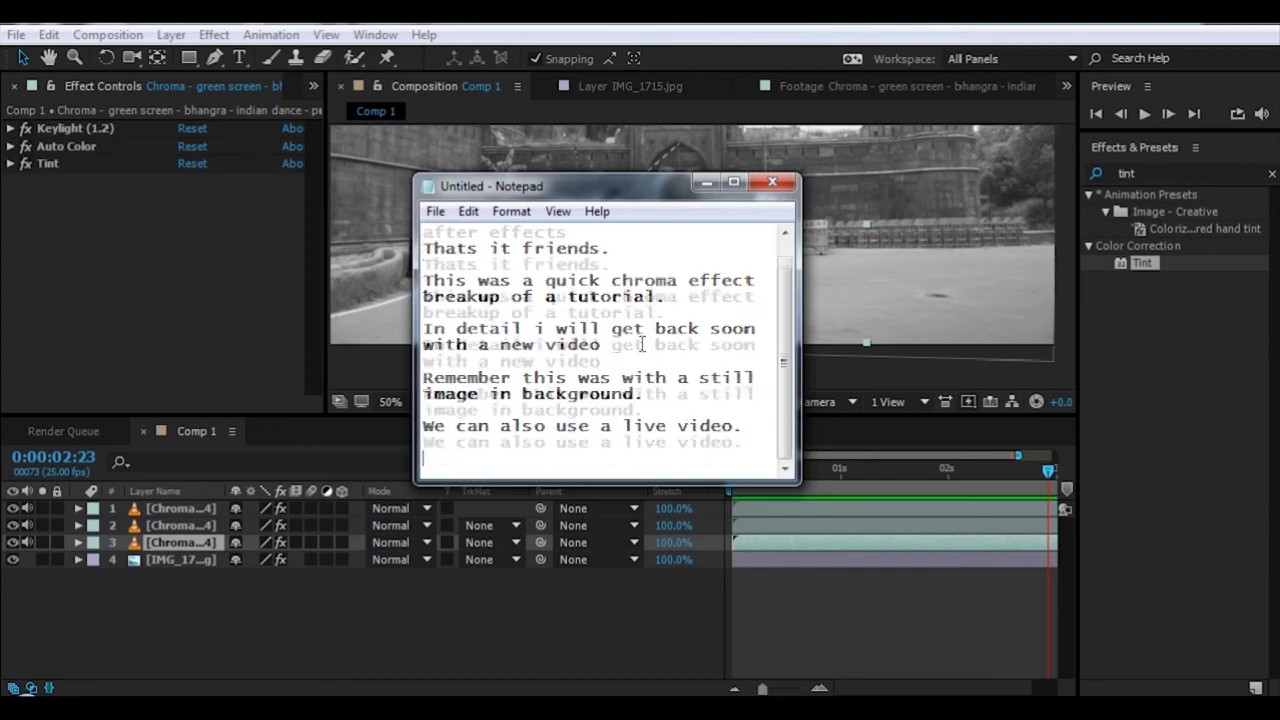
{"action": "type", "text": "Dont for"}
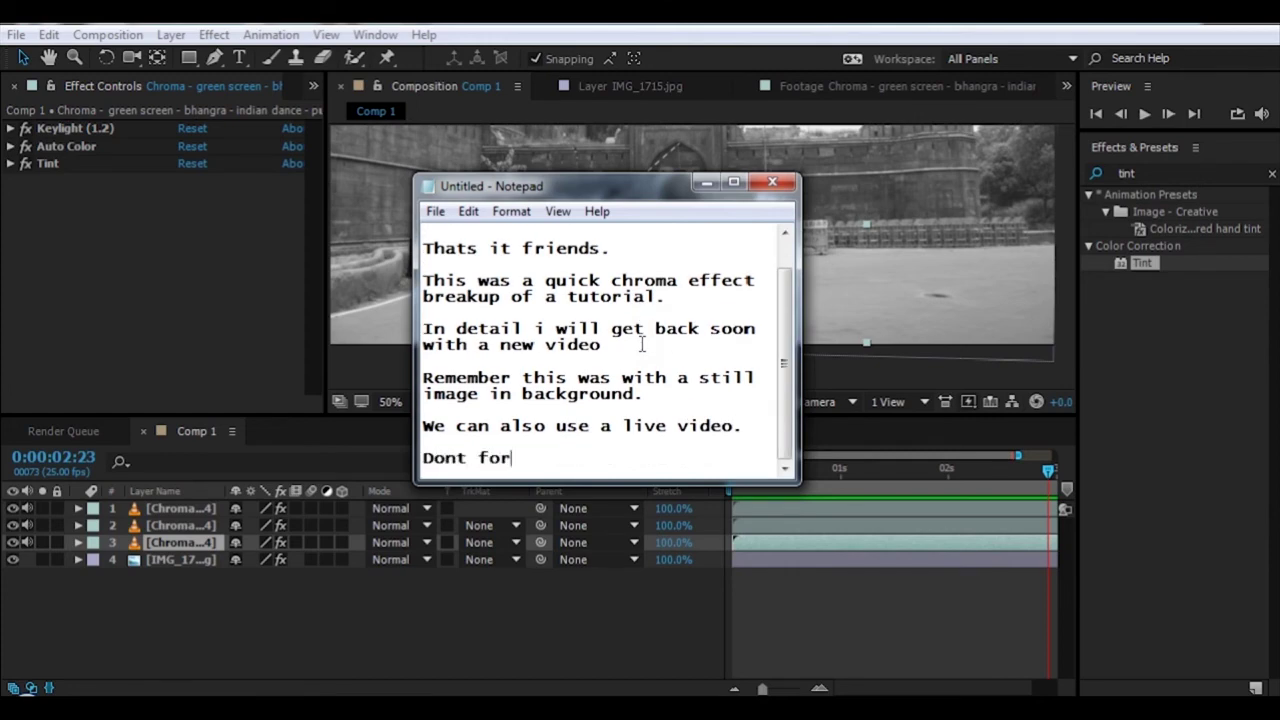
{"action": "type", "text": "get to su"}
{"action": "type", "text": "bcribe for "}
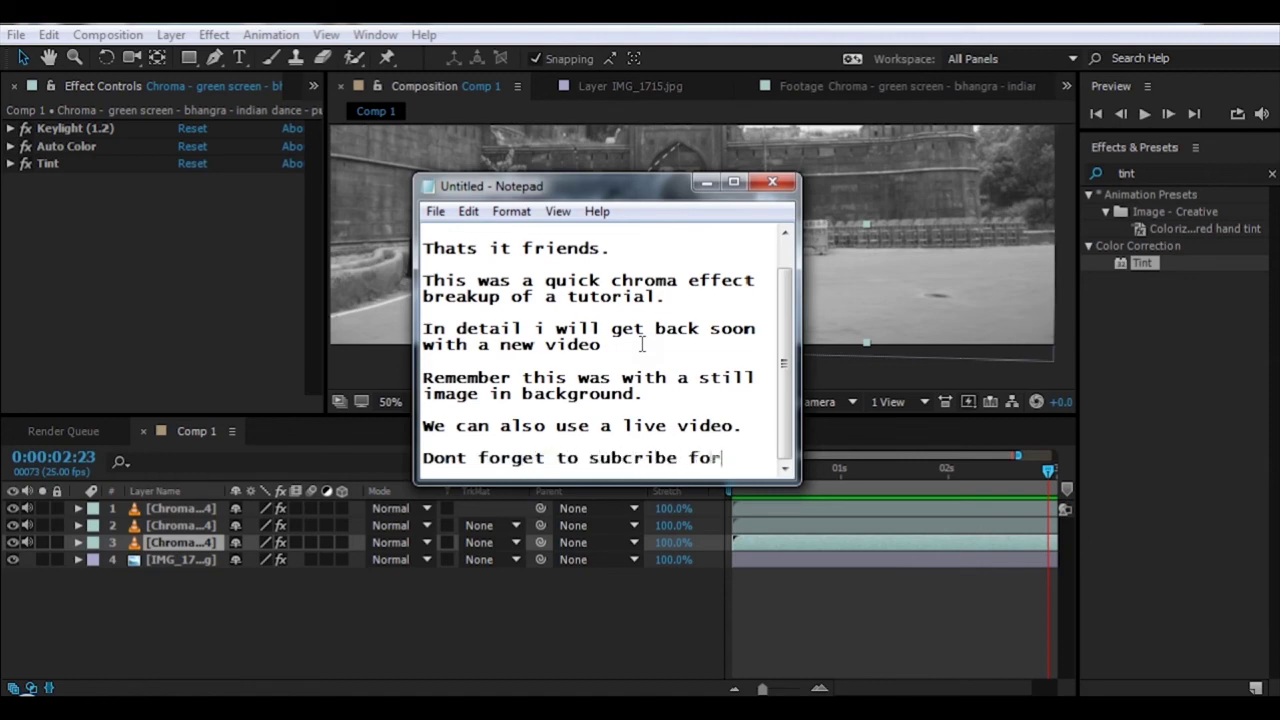
{"action": "type", "text": "more"}
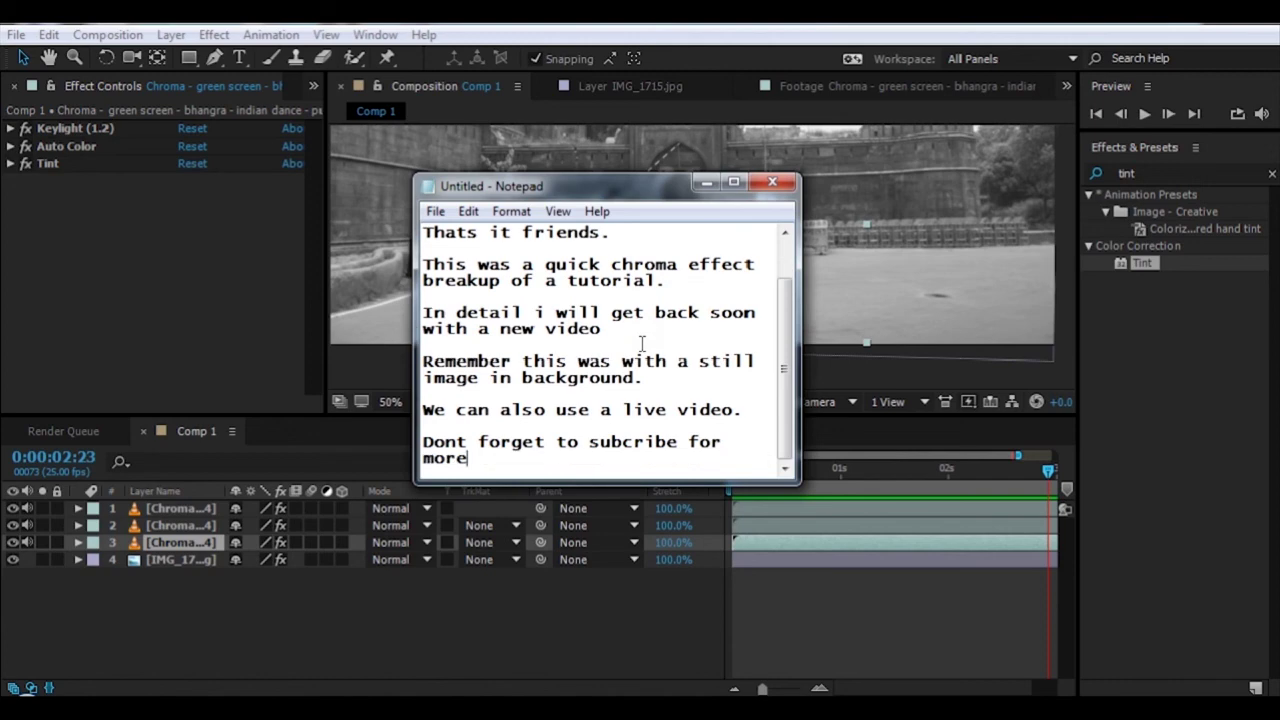
{"action": "type", "text": "."}
{"action": "type", "text": "  thanks"}
{"action": "key", "text": "Return"}
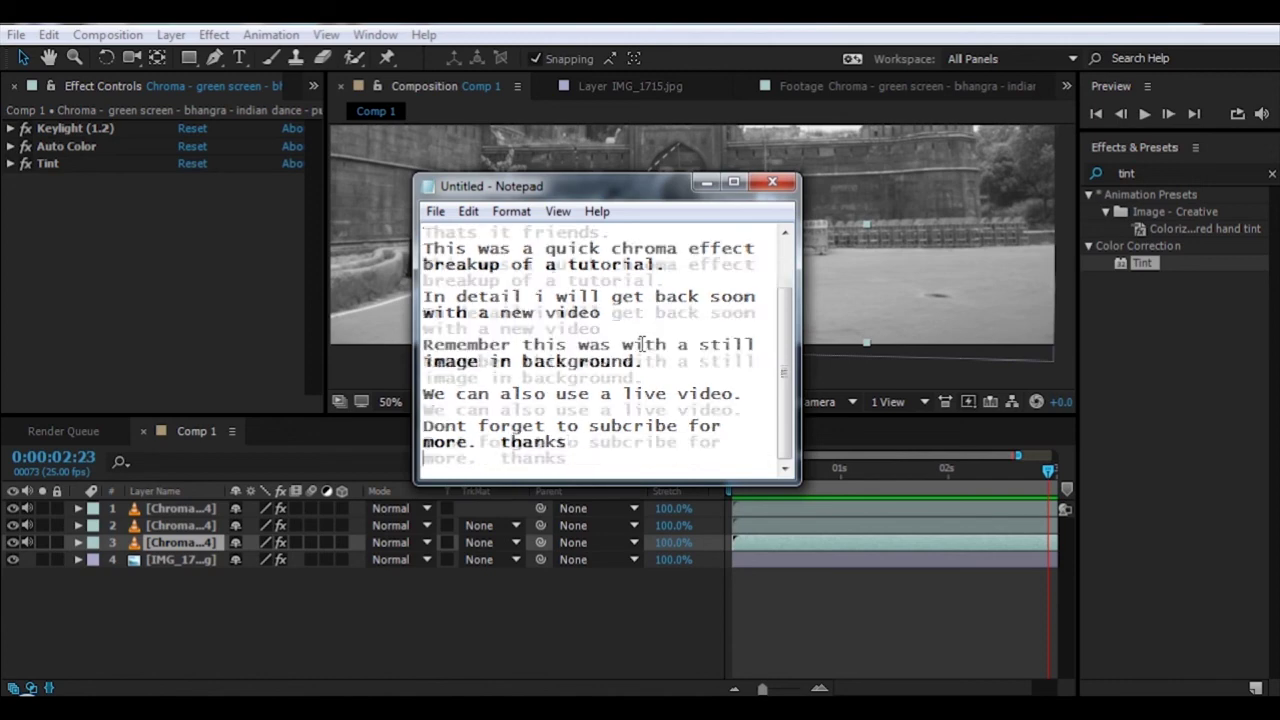